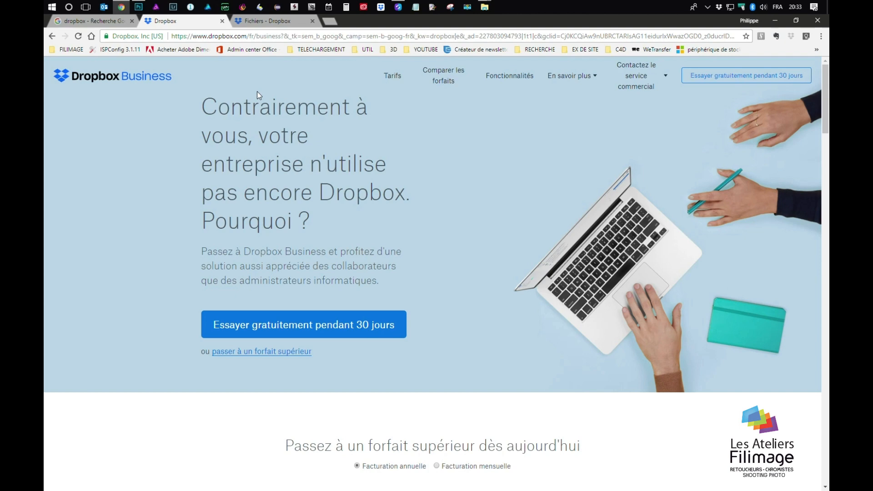
left_click(91, 20)
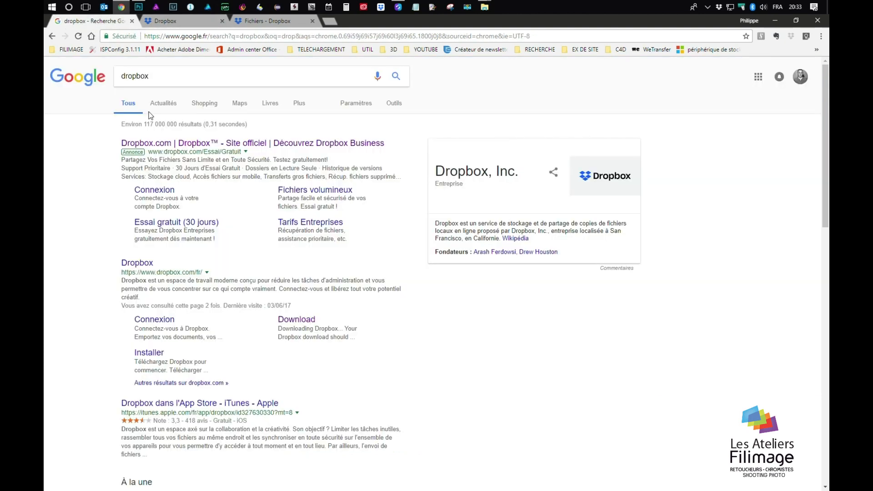
left_click(175, 77)
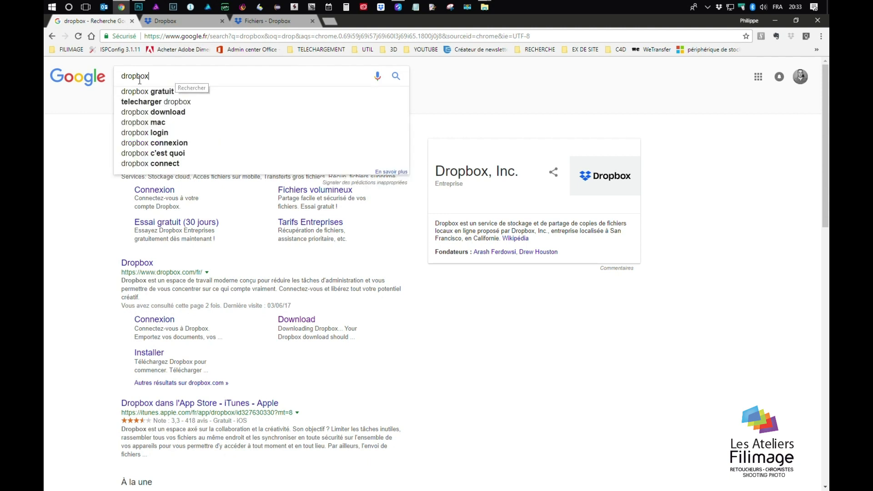
key("shift+Left")
key("shift+Left")
key("shift+Left")
left_click(103, 164)
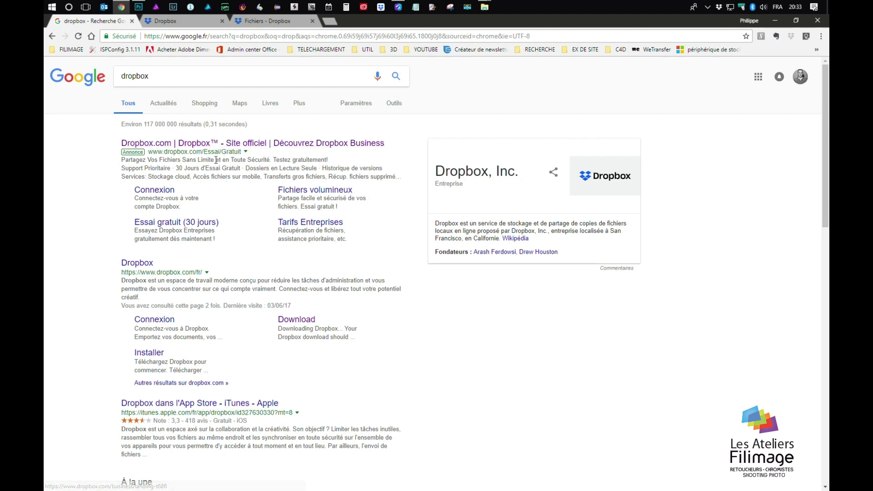
left_click(170, 21)
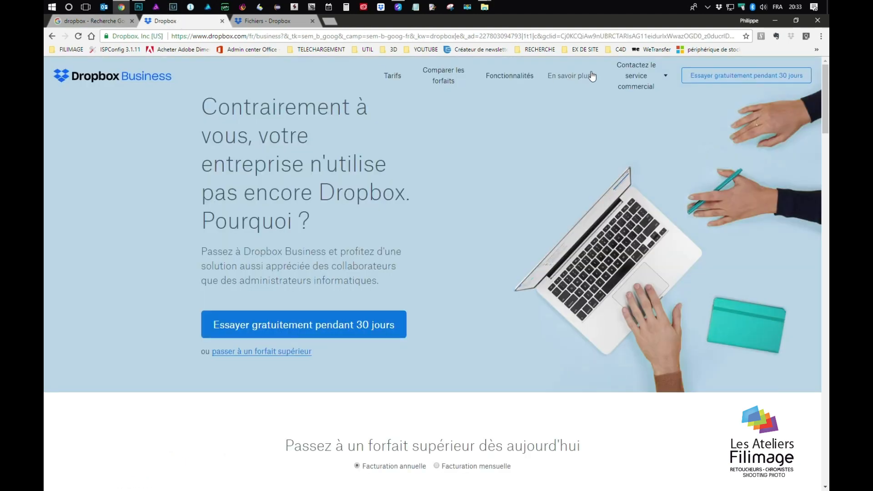
View the Dropbox Business Tarifs page, highlight the Standard plan's storage, then return to Google
left_click(392, 76)
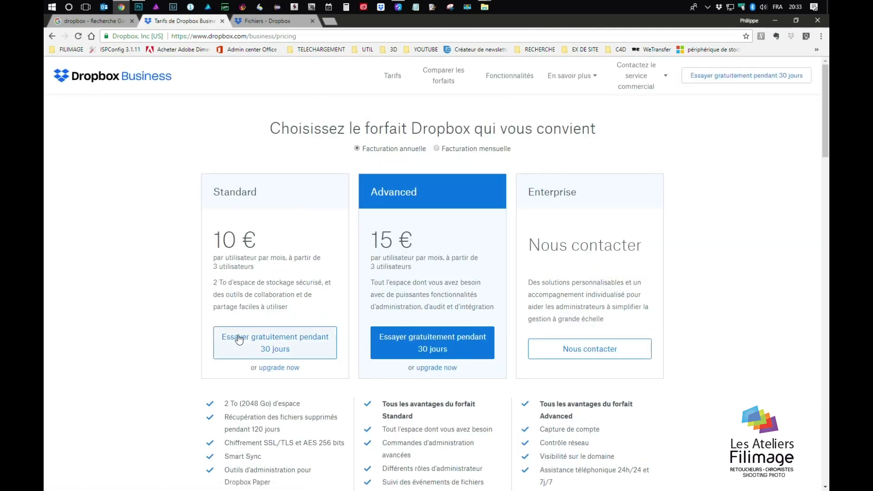
left_click_drag(220, 283, 262, 285)
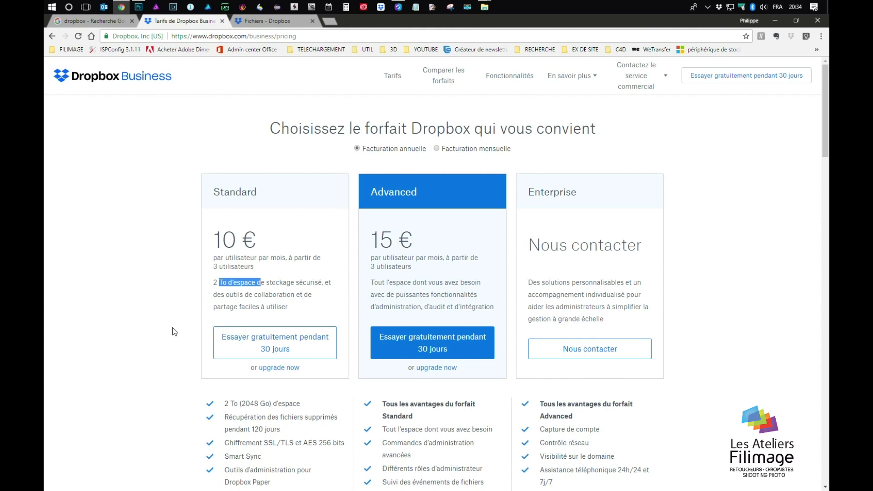
left_click(104, 22)
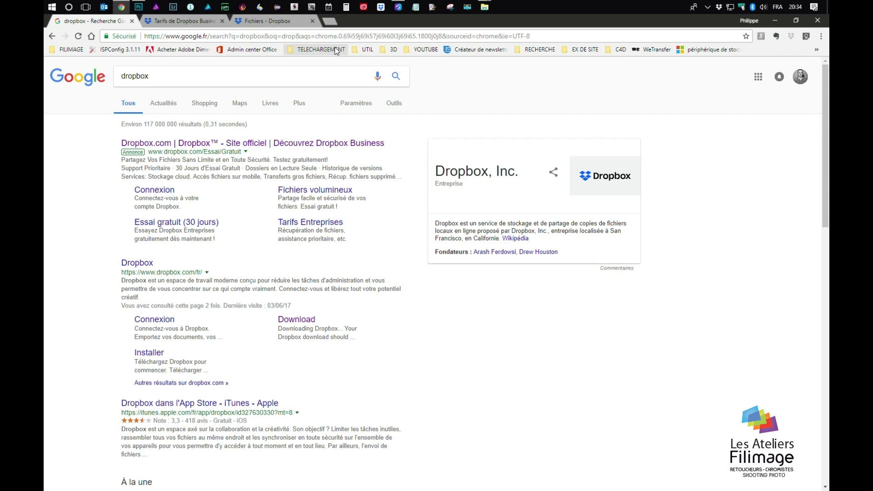
Open the dropbox.com Download result and cancel saving DropboxInstaller.exe
left_click(306, 324)
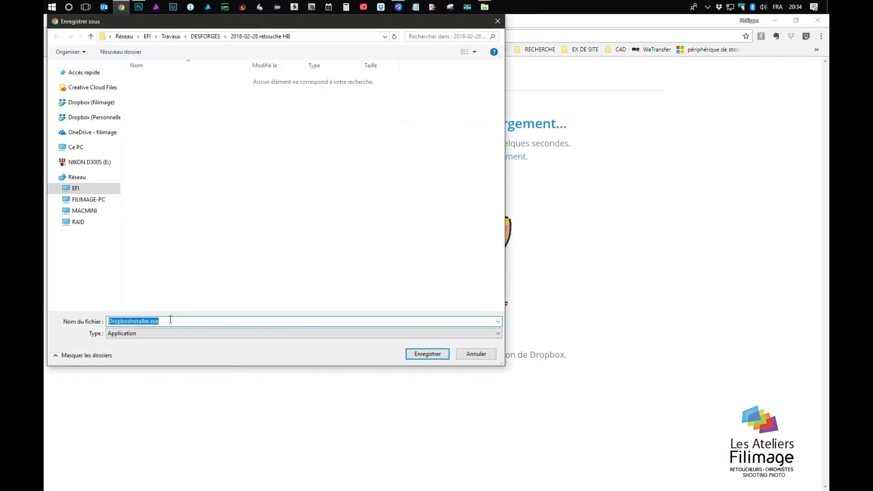
left_click(482, 354)
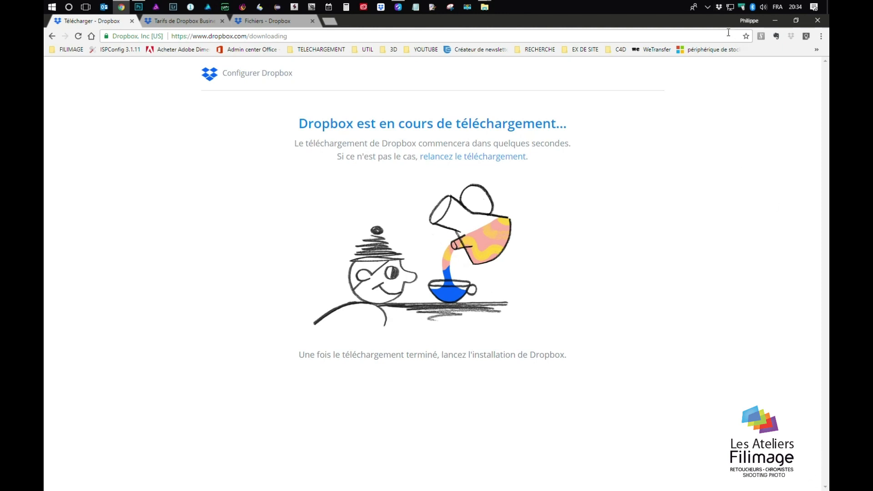
Filter the tray app's notifications to filimage and open the Dropbox (filimage) folder on F:
left_click(708, 7)
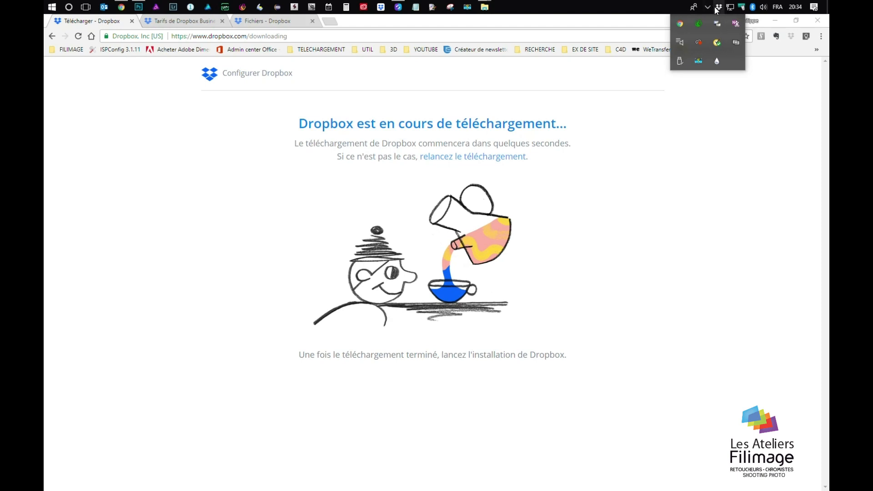
left_click(720, 8)
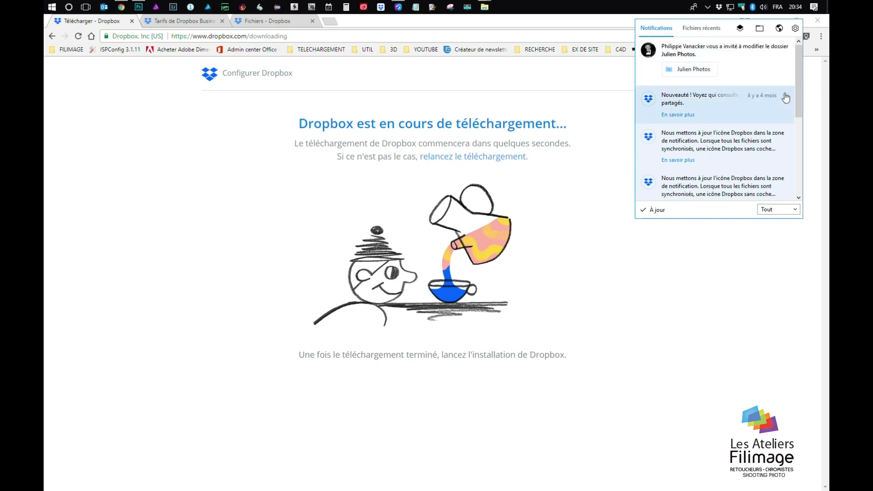
left_click(776, 210)
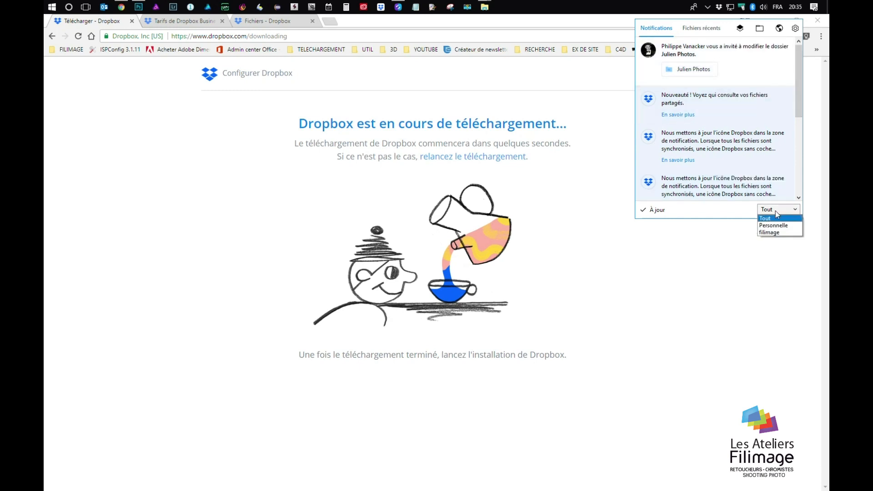
left_click(773, 233)
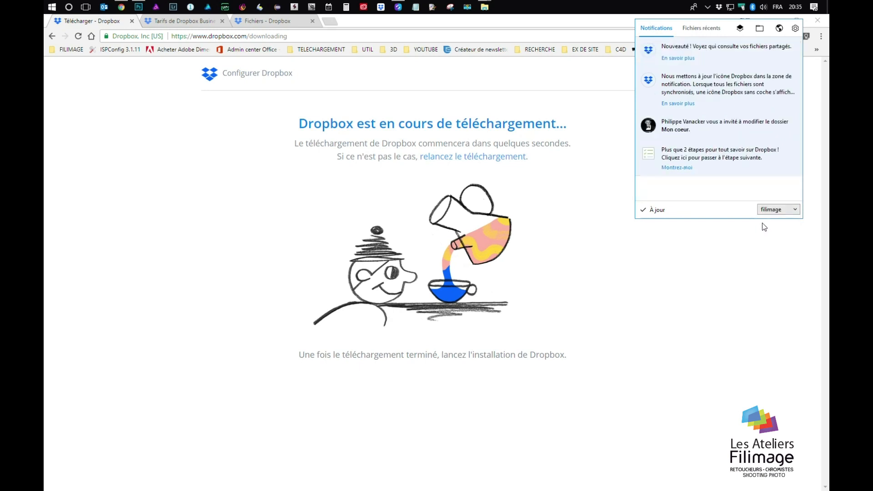
left_click(762, 30)
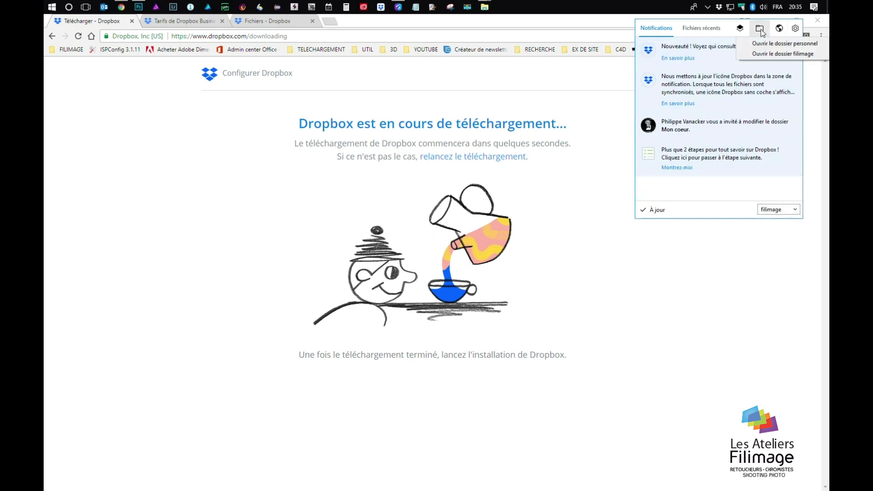
left_click(774, 53)
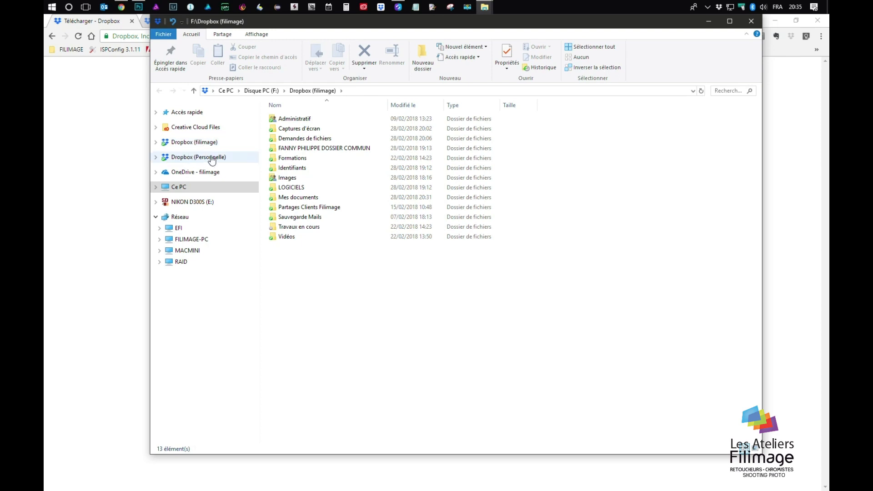
Go to Dropbox (filimage) in Explorer's navigation pane, then bring Chrome's download page forward
left_click(203, 144)
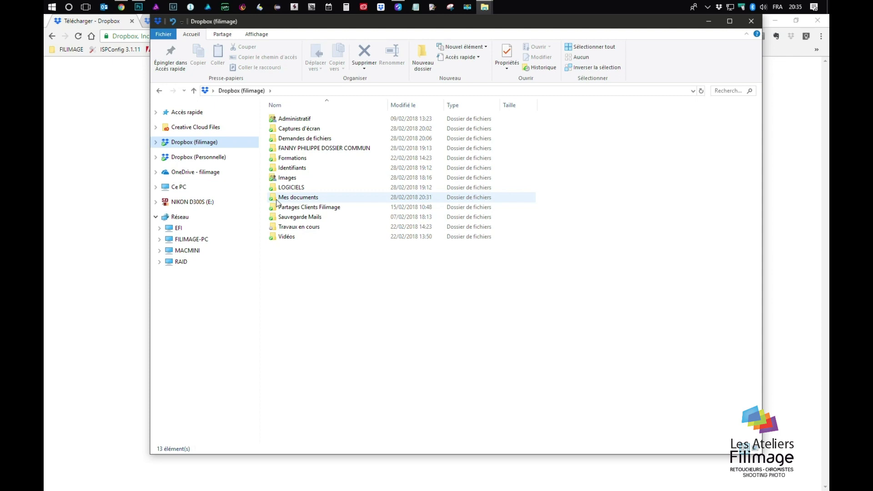
mouse_move(292, 202)
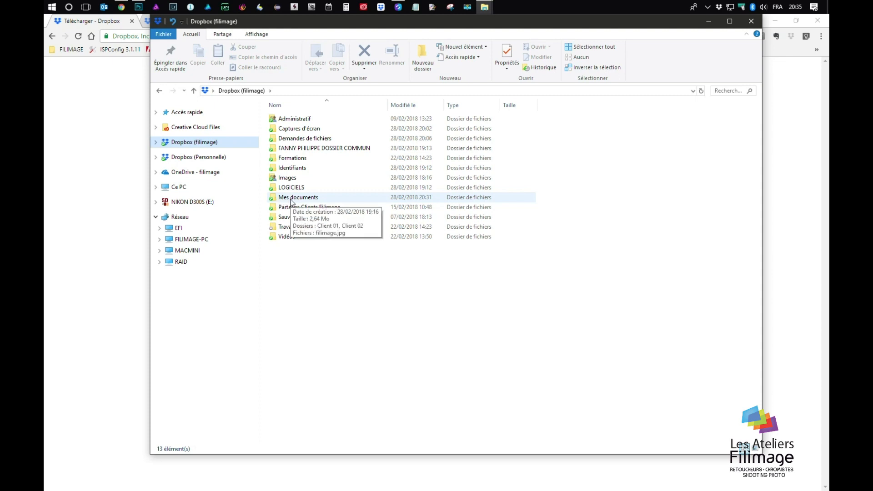
left_click(92, 157)
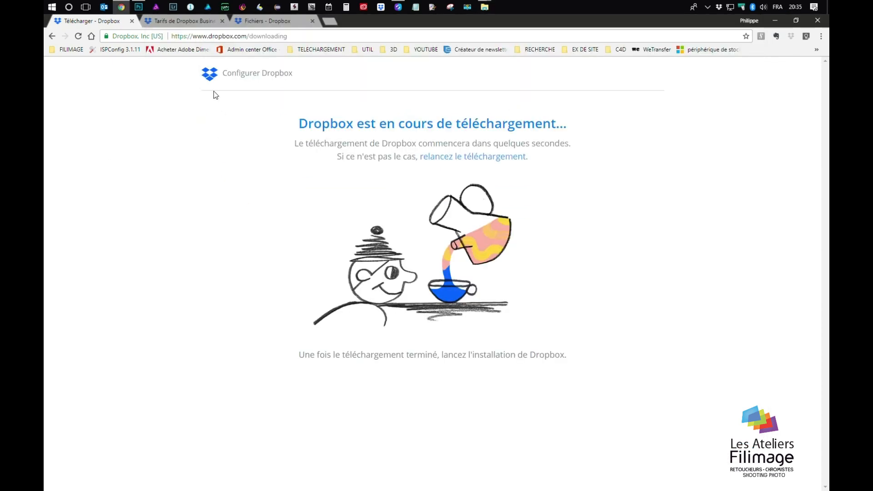
On the Fichiers - Dropbox tab, go to Mes fichiers and open the Mes documents folder
left_click(266, 21)
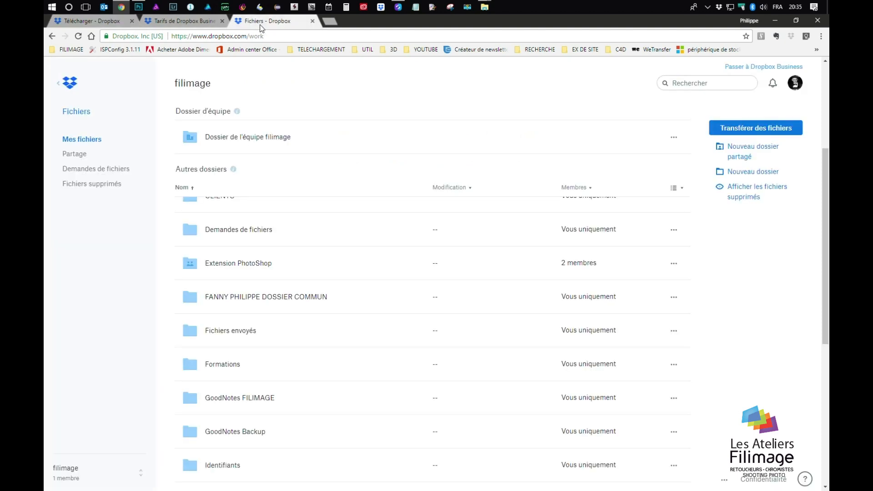
left_click(77, 139)
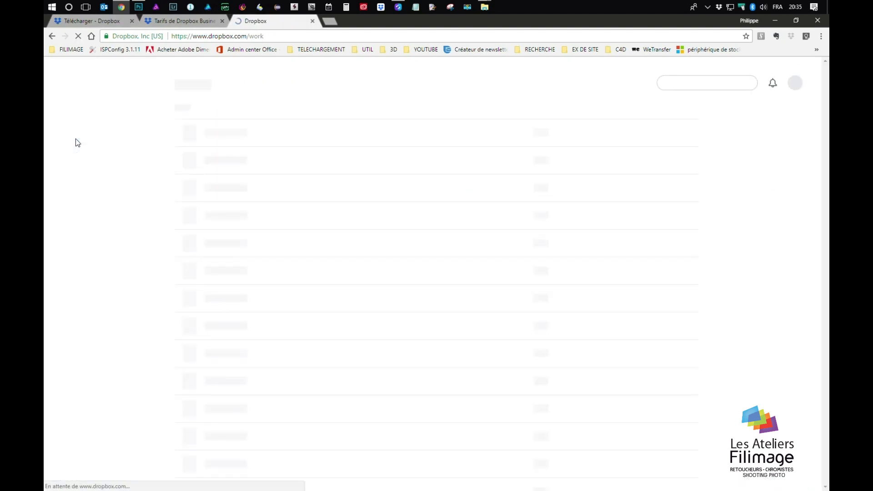
scroll(244, 226, "down", 6)
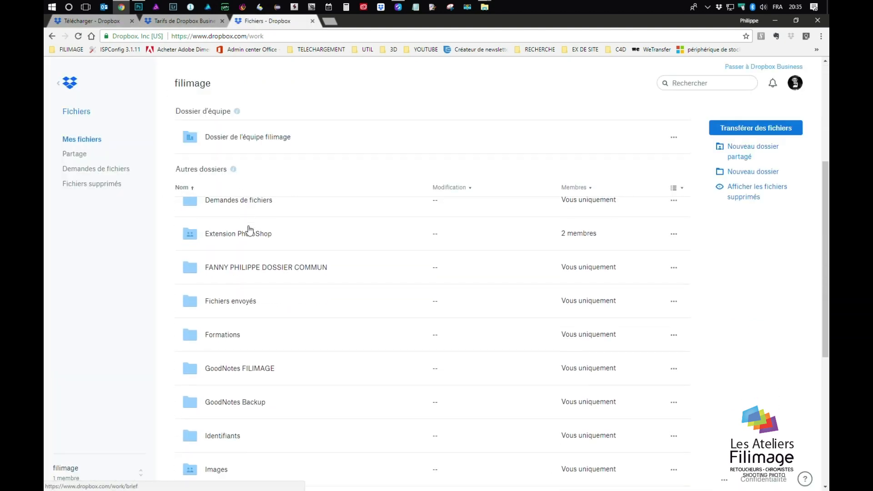
scroll(249, 231, "down", 5)
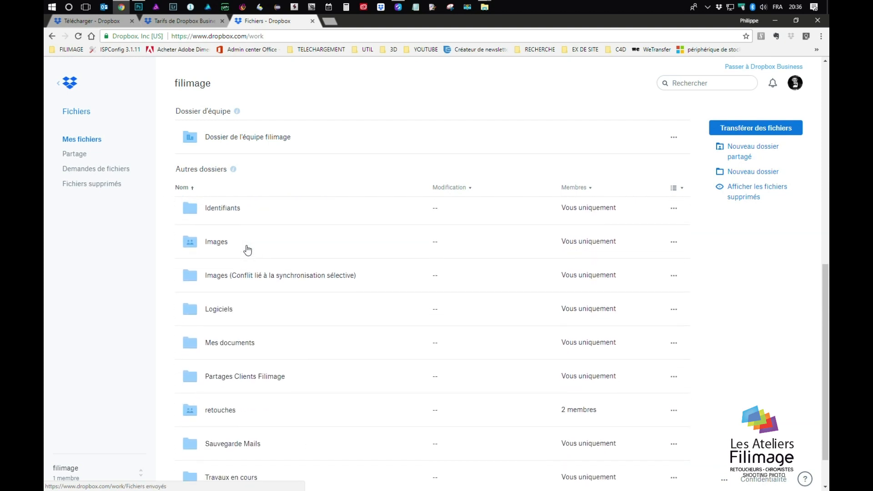
left_click(225, 322)
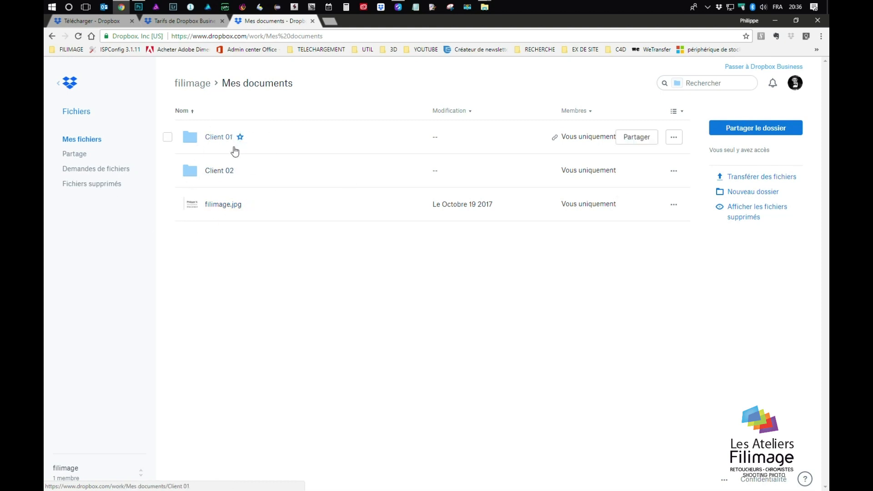
key("alt+Tab")
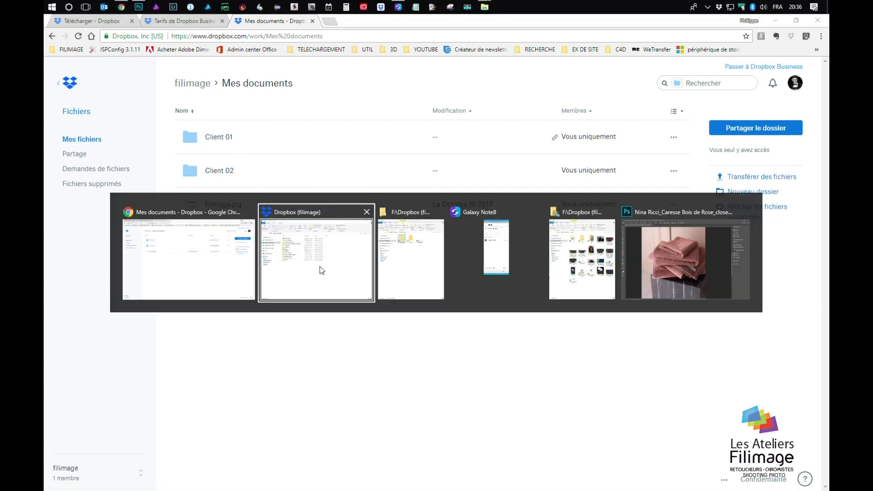
Move the Dropbox (filimage) window aside and snap the Dropbox browser window to the left half
left_click(322, 264)
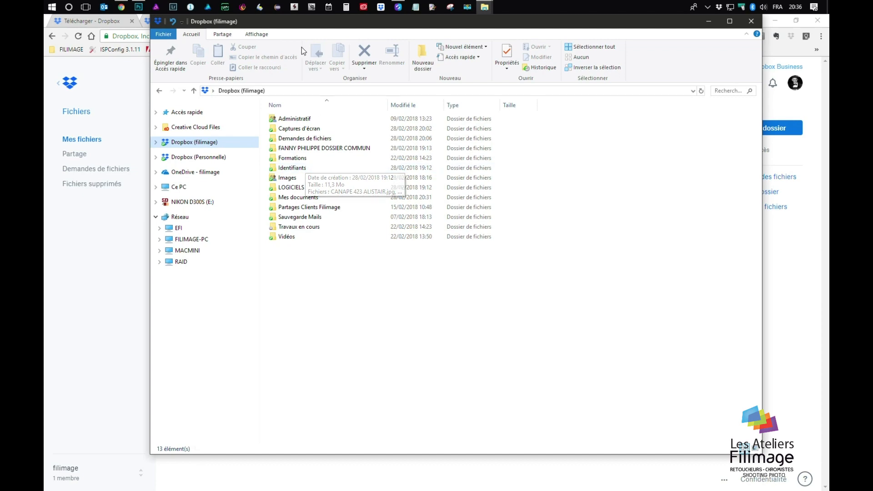
left_click_drag(298, 26, 829, 41)
left_click(279, 182)
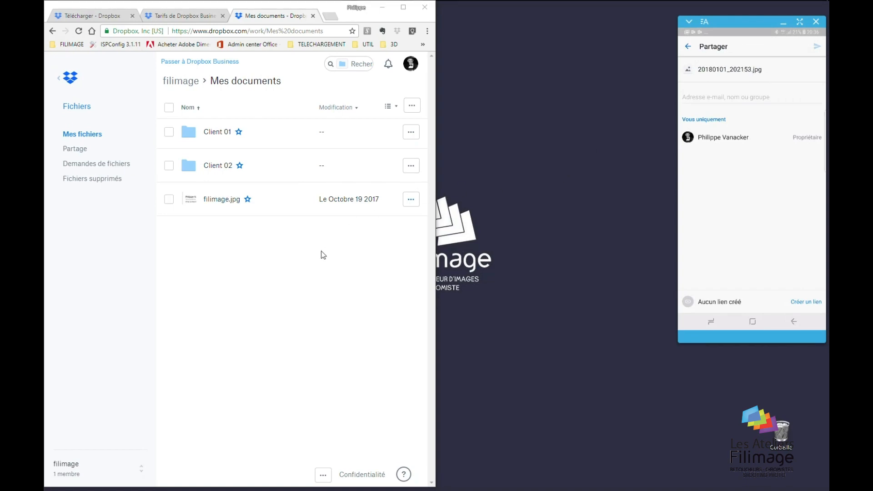
key("alt+Tab")
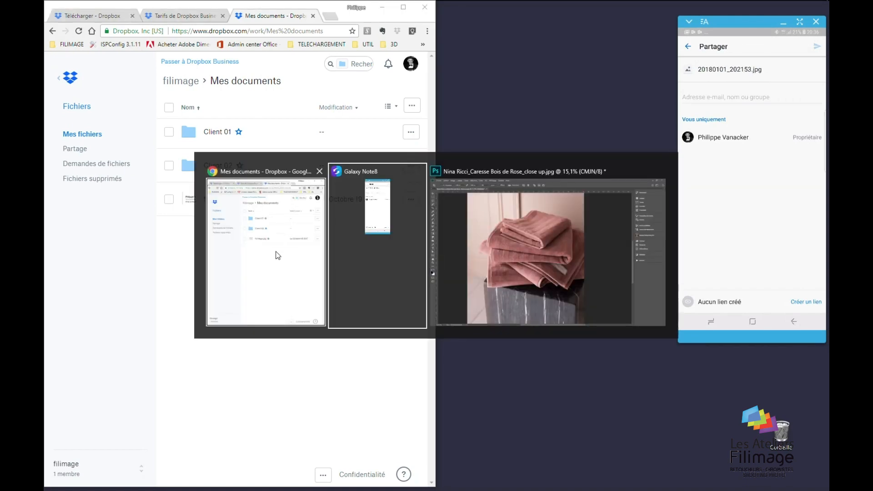
left_click(278, 258)
Open Dropbox (filimage)\Mes documents in a new Explorer window snapped to the right half
key("super+e")
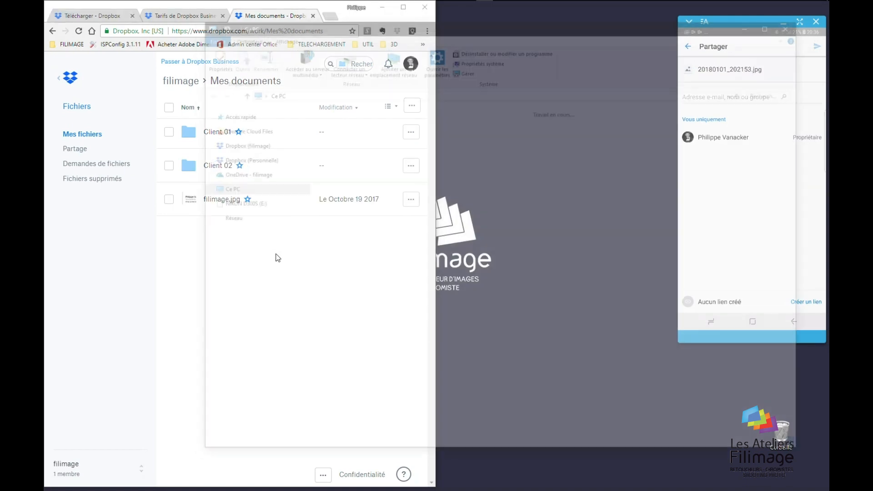
left_click(237, 145)
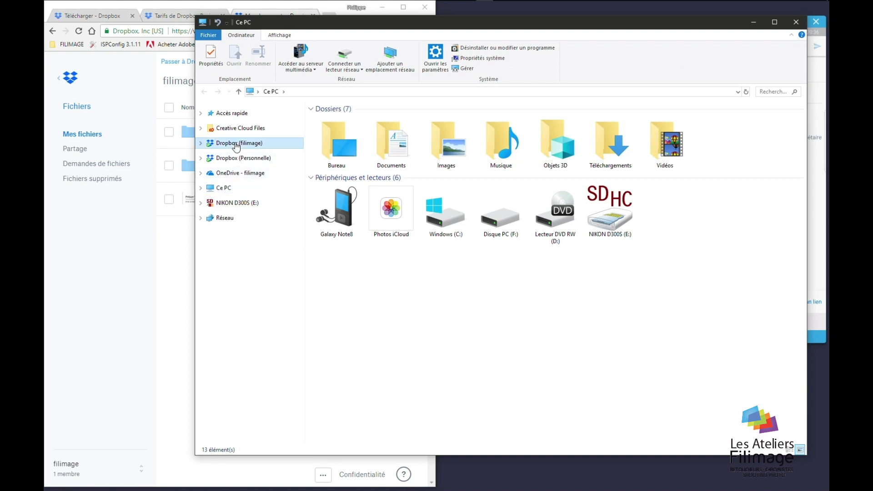
double_click(342, 199)
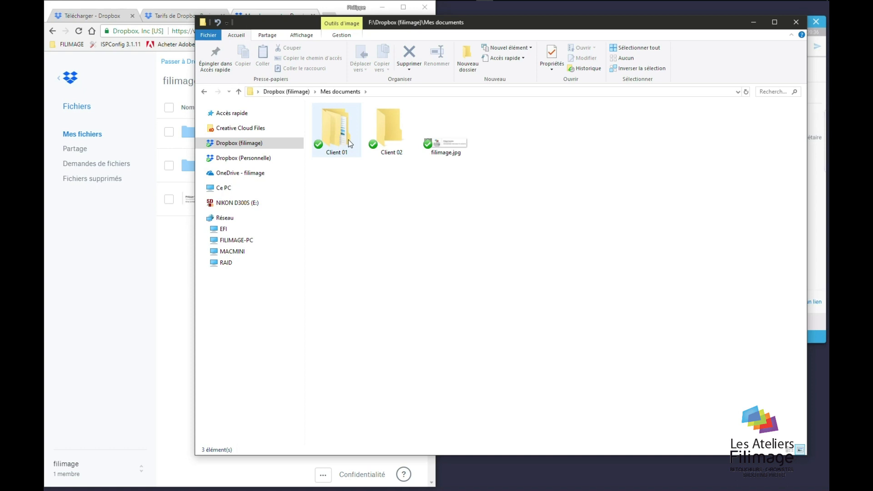
key("super+Right")
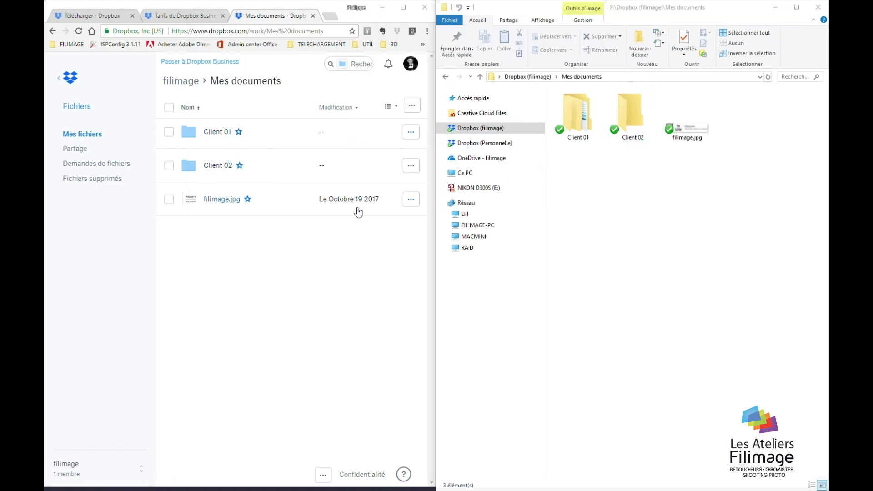
key("alt+Tab")
In the mirrored phone app, leave the photo's share panel and return to Clients 01
left_click(443, 218)
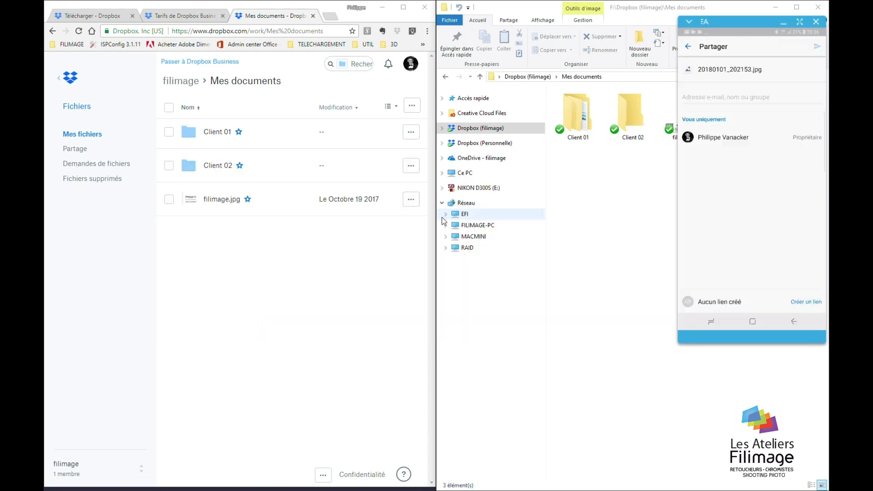
left_click_drag(698, 25, 678, 25)
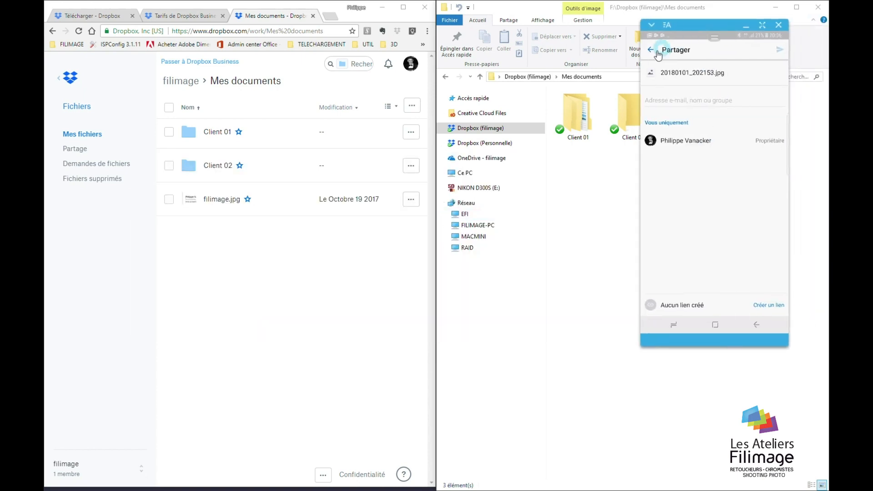
left_click(651, 50)
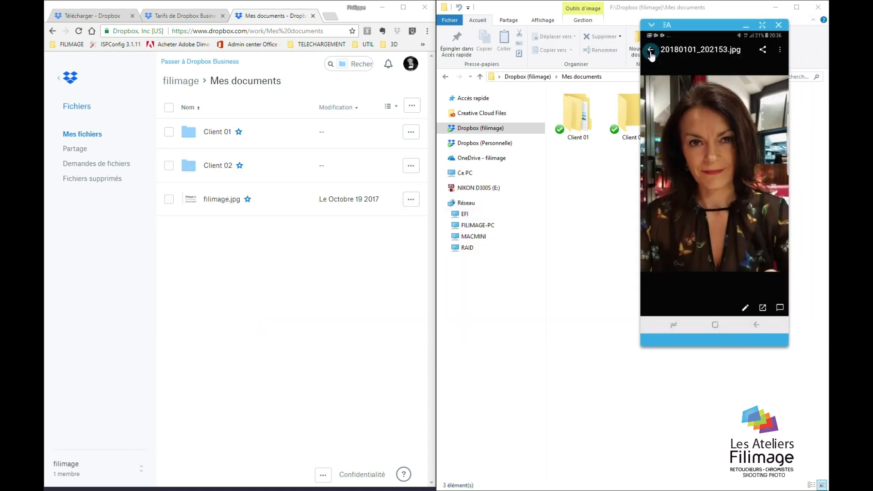
left_click(651, 51)
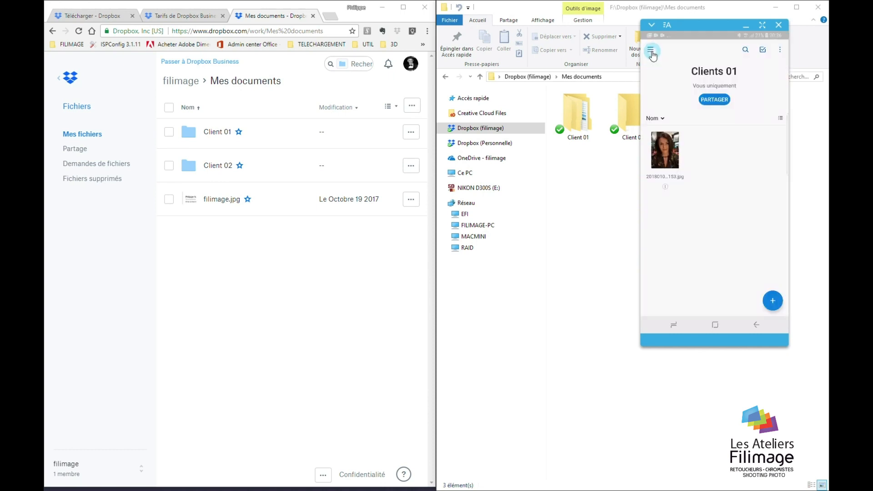
Navigate through Fichiers to the Mes documents folder and move the phone window down-left
left_click(651, 53)
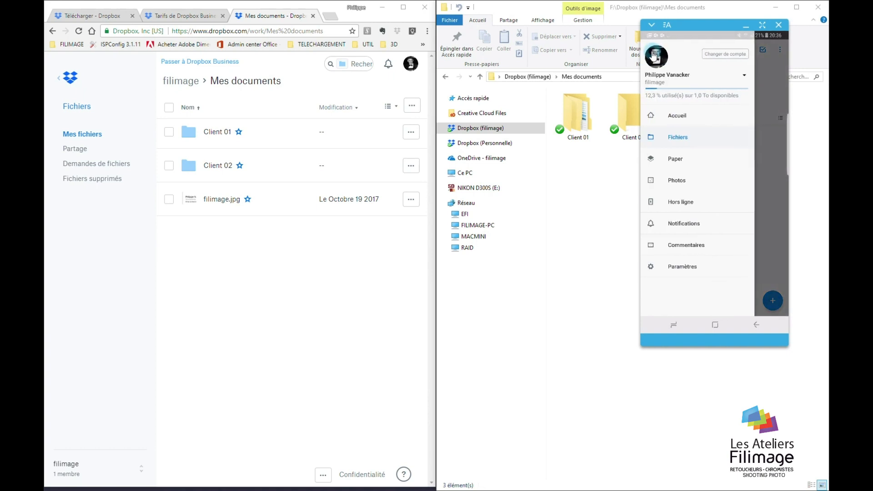
left_click(681, 138)
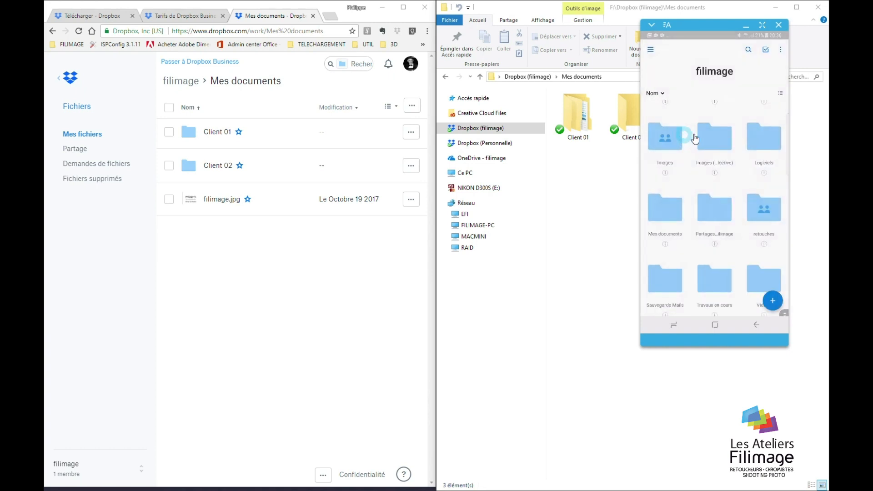
left_click(736, 226)
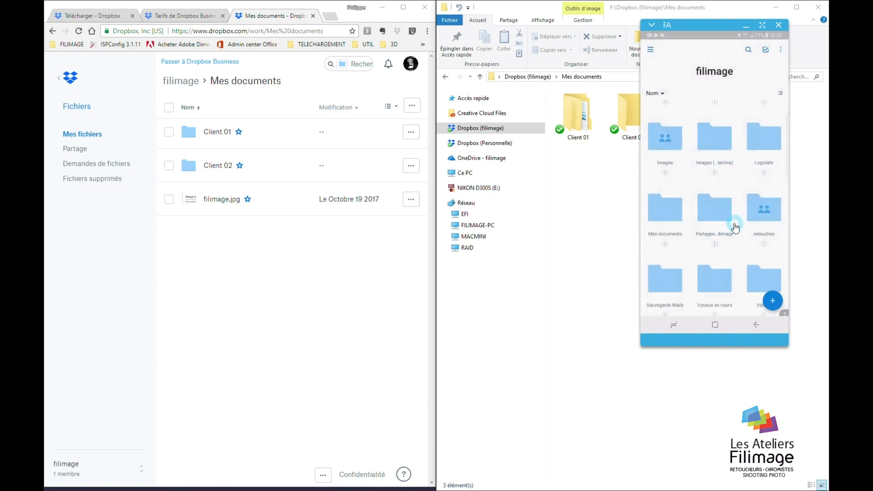
left_click(676, 213)
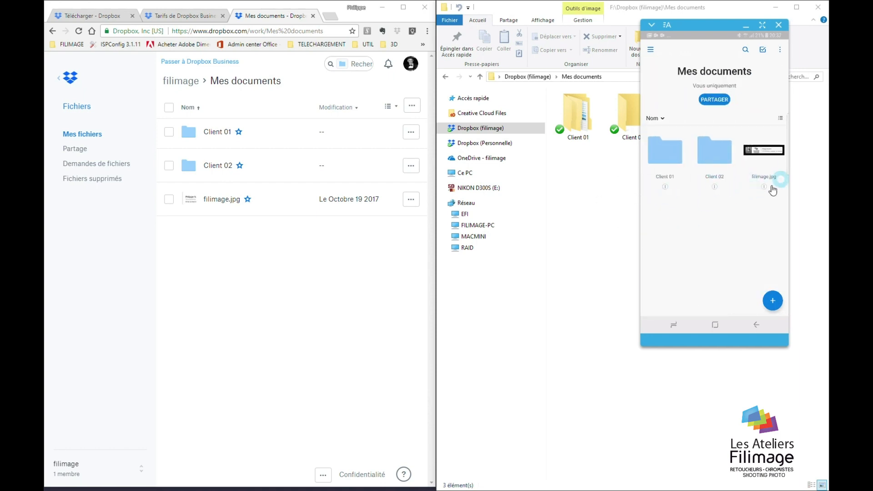
left_click_drag(686, 20, 596, 165)
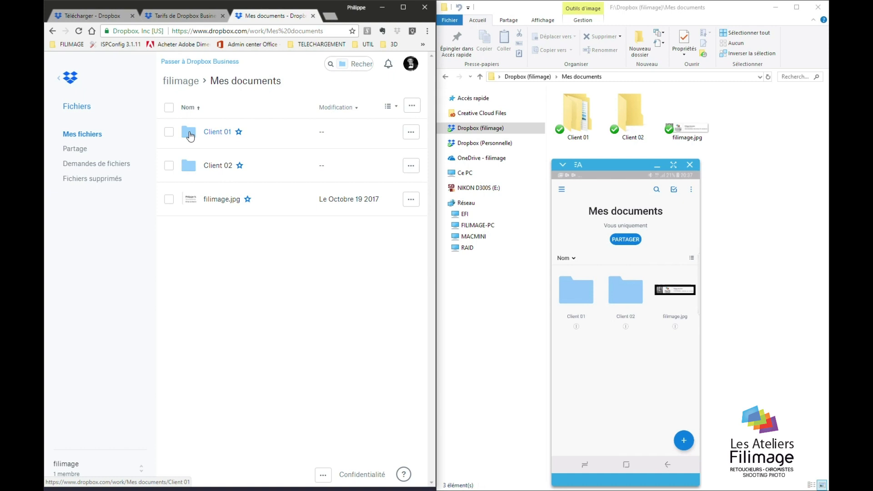
left_click(191, 136)
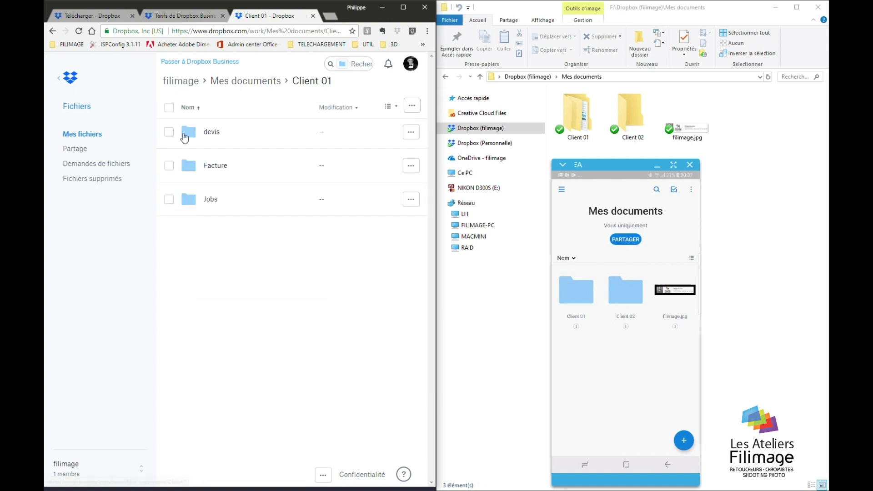
left_click(53, 32)
left_click(169, 133)
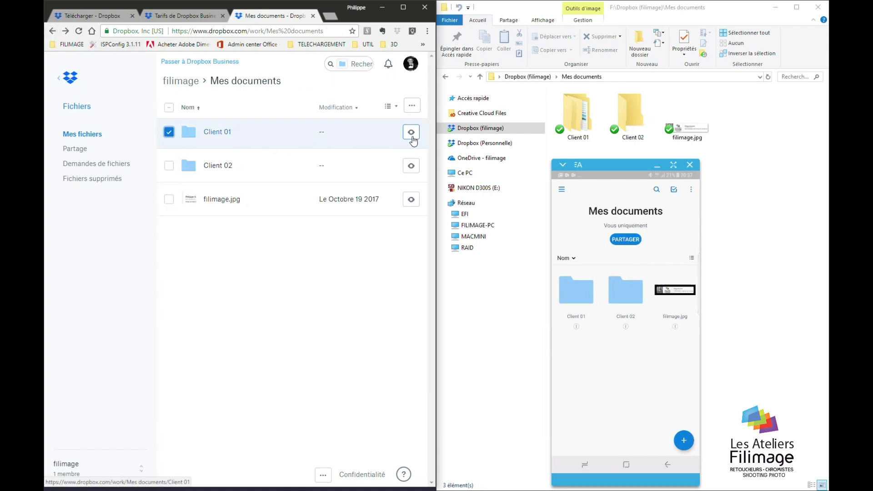
left_click(414, 108)
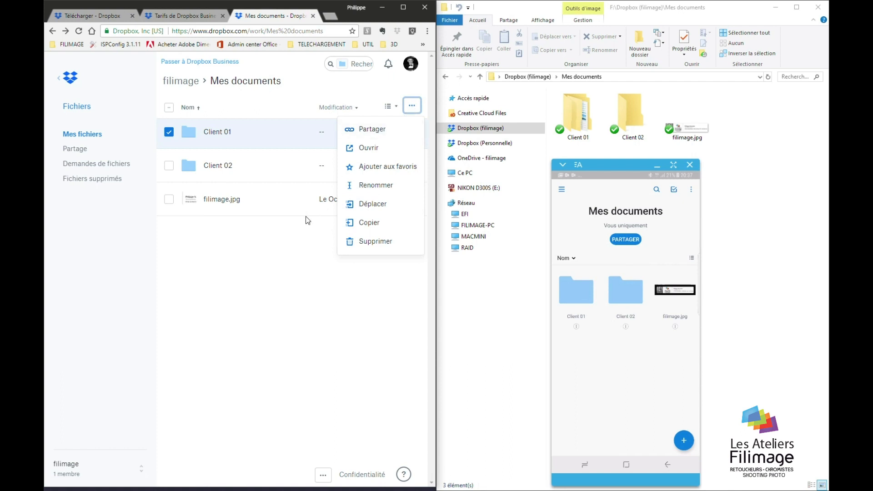
left_click(267, 273)
left_click(168, 133)
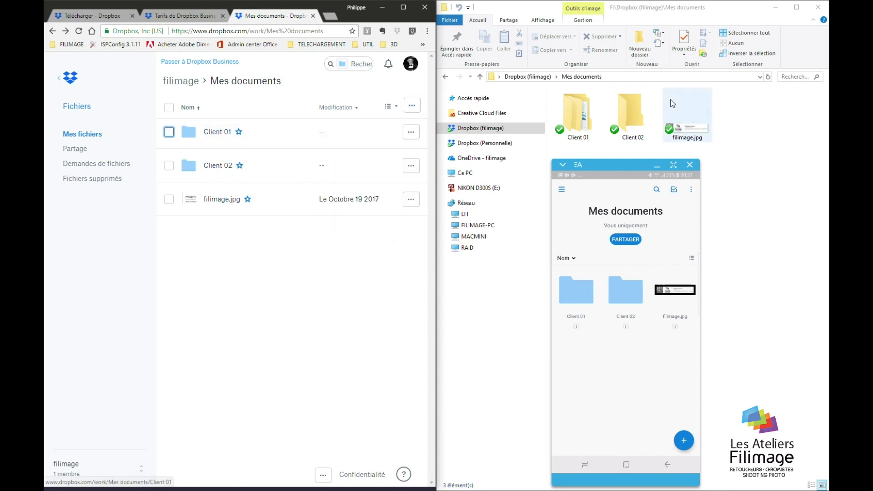
left_click(585, 118)
Open the Dropbox share dialog for Client 01 and close it without sharing
right_click(586, 119)
left_click(453, 198)
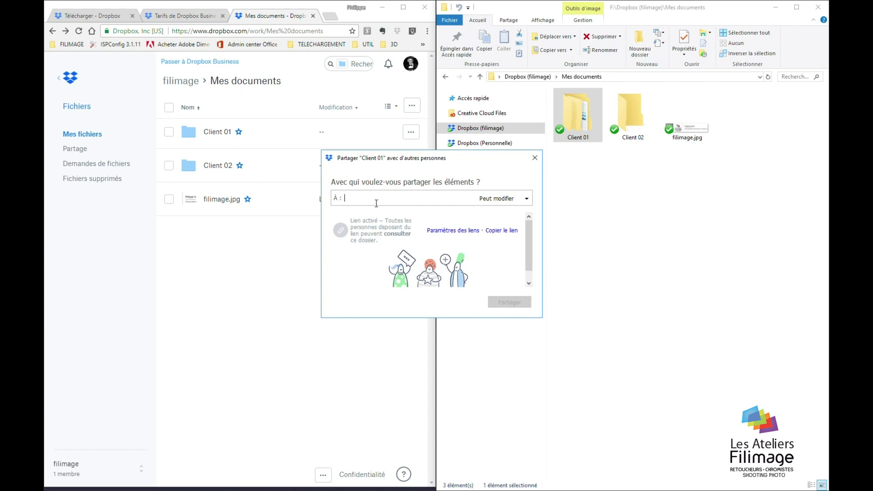
left_click(535, 158)
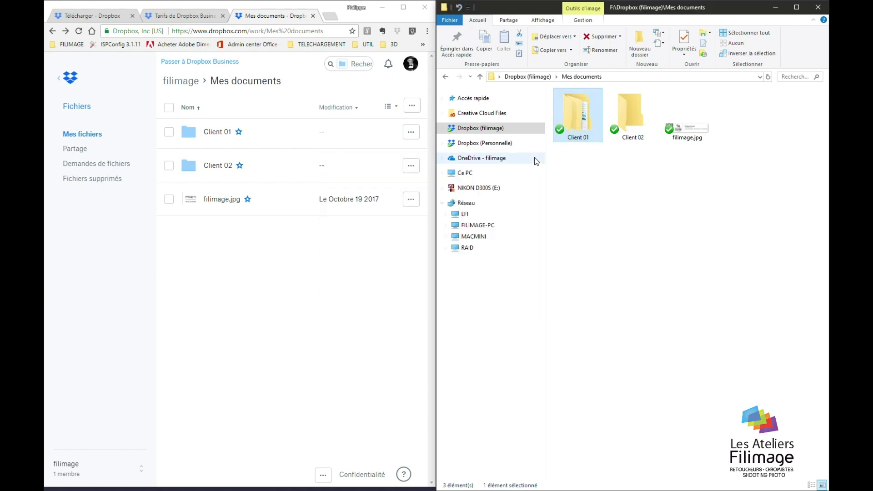
Inside Client 01, open the Jobs share dialog, review the invitee permission choices, and close it unshared
double_click(567, 113)
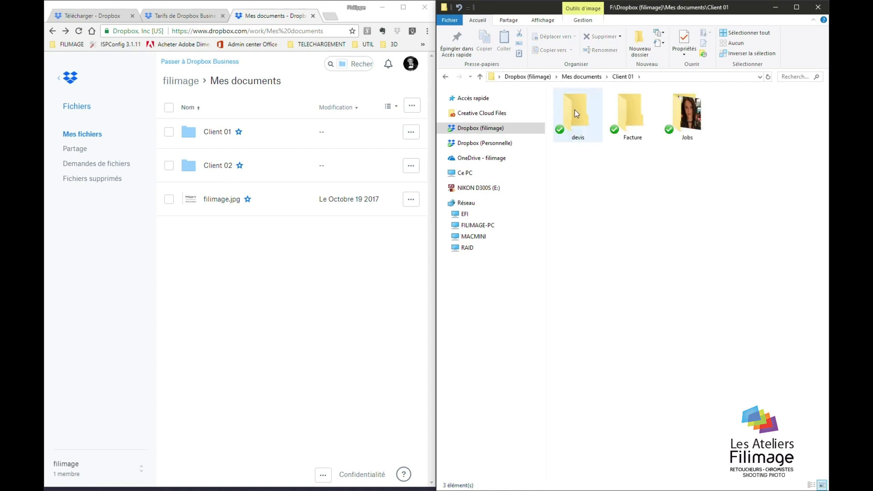
left_click(684, 116)
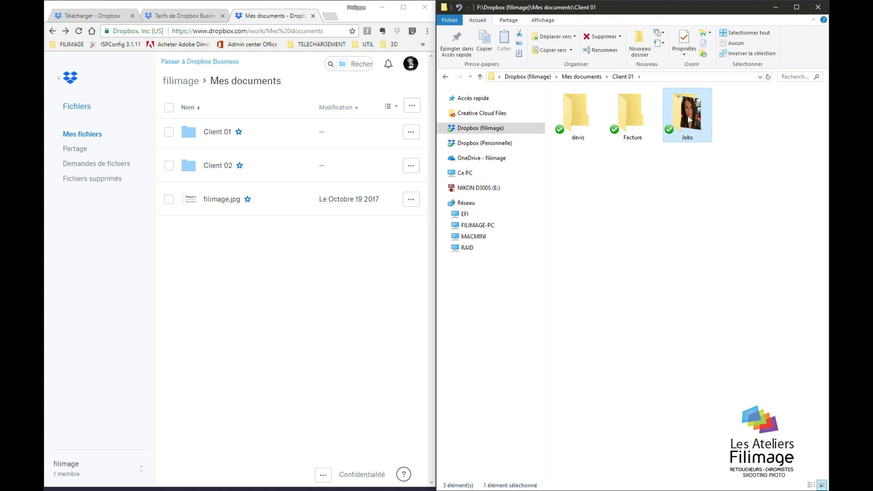
mouse_move(689, 123)
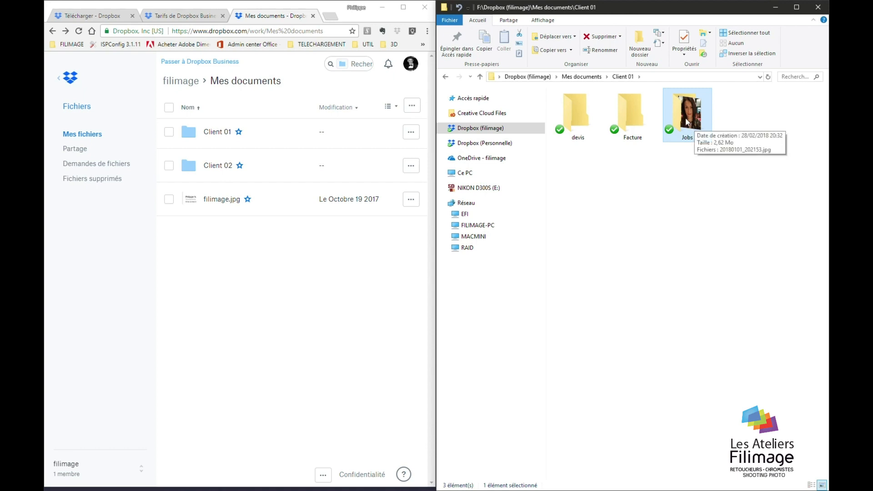
right_click(684, 115)
left_click(539, 167)
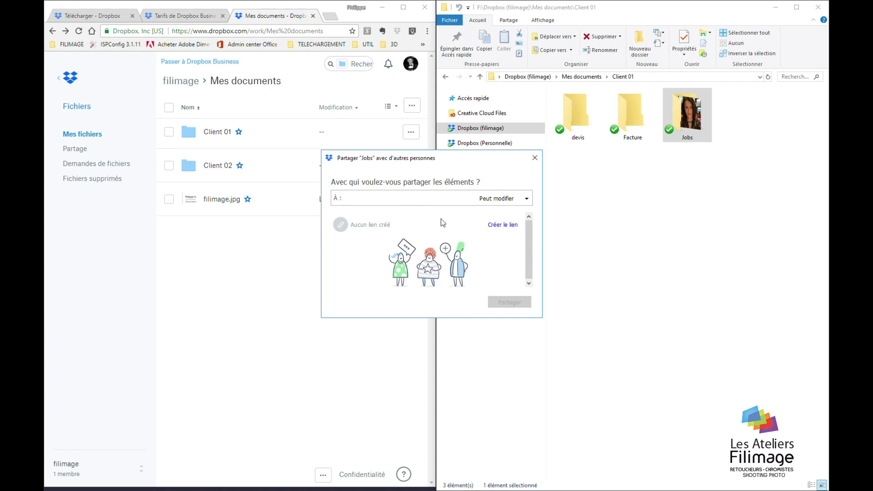
left_click(501, 201)
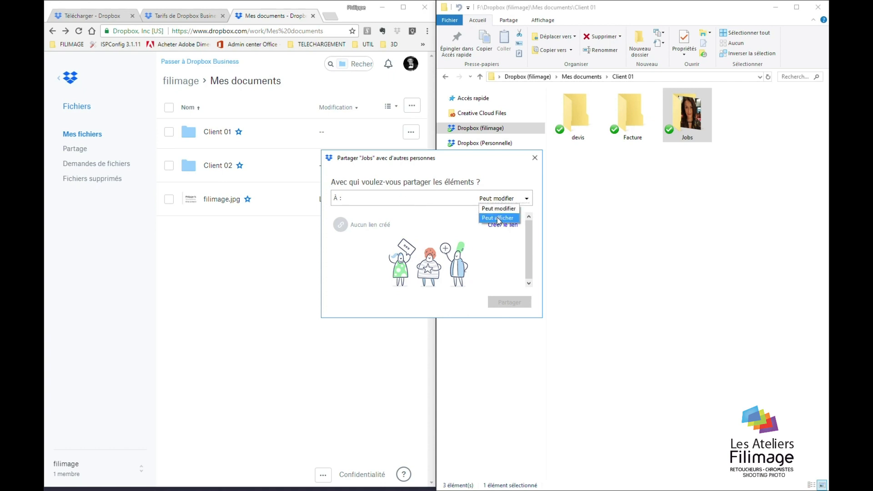
left_click(433, 222)
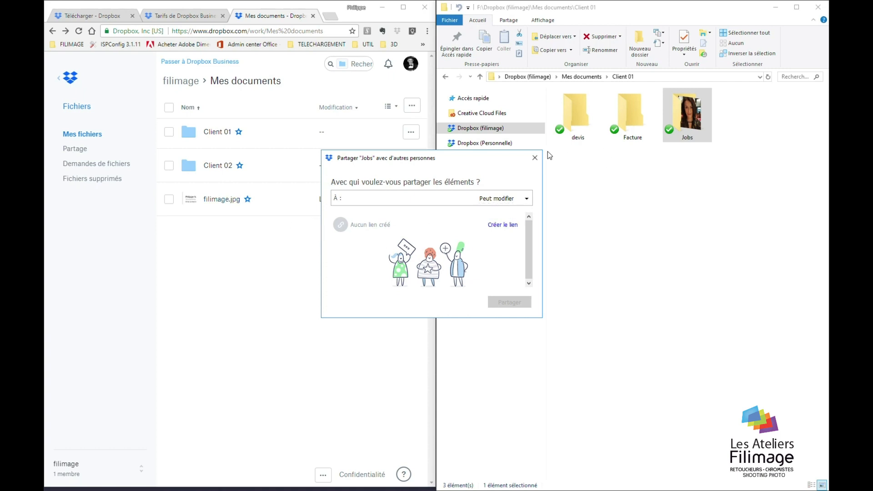
left_click(535, 158)
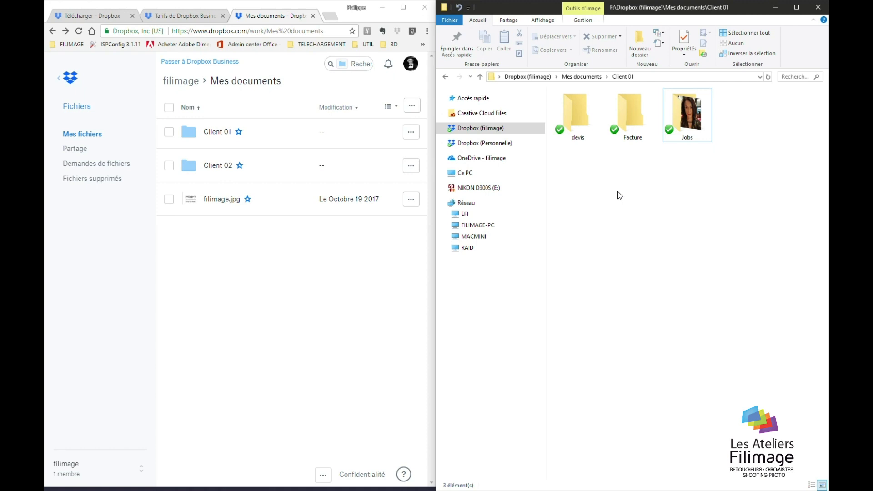
Copy the Dropbox link of the jpg photo inside the Jobs folder
left_click(684, 116)
left_click(679, 156)
double_click(686, 130)
left_click(581, 116)
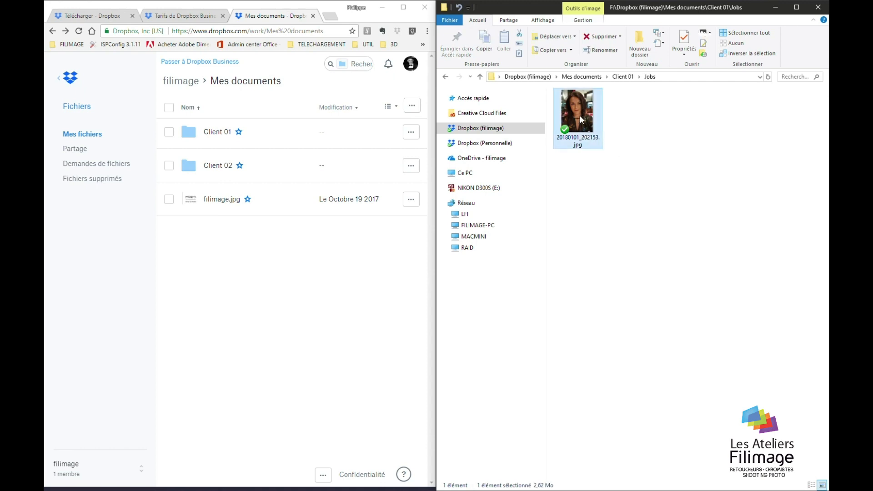
right_click(580, 113)
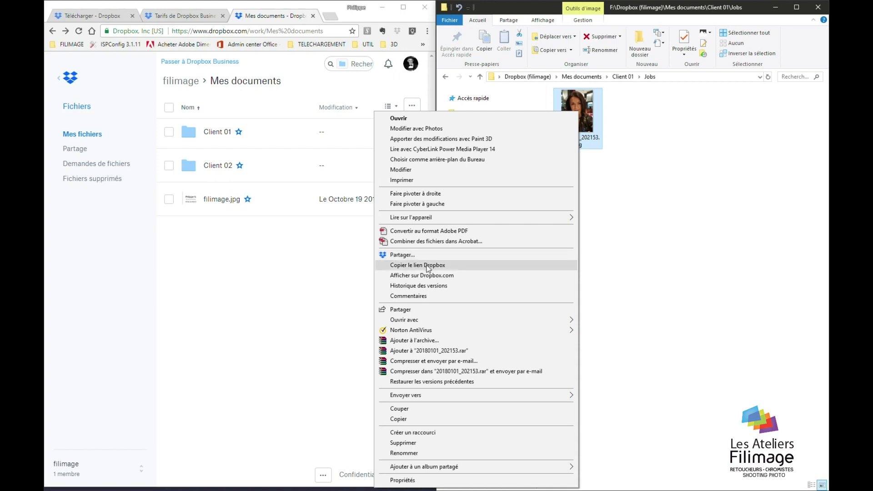
left_click(427, 267)
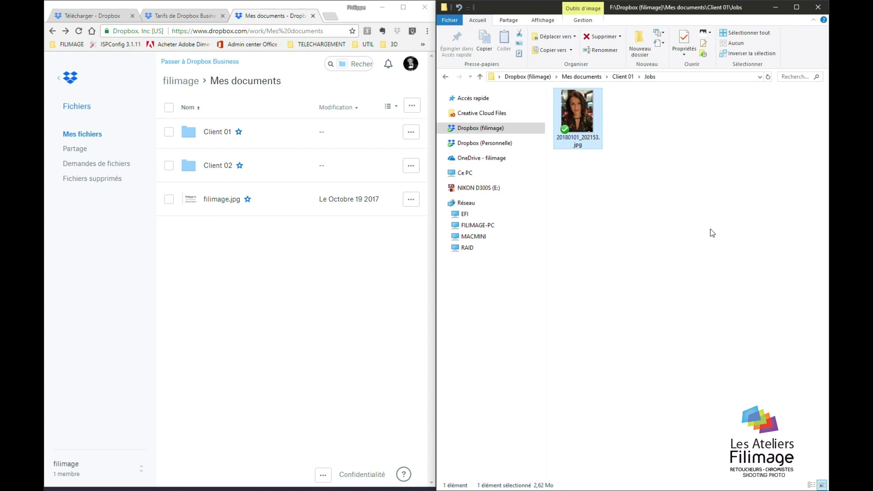
Paste the photo's shared link into a new Chrome tab to verify it, then close that tab
left_click(331, 18)
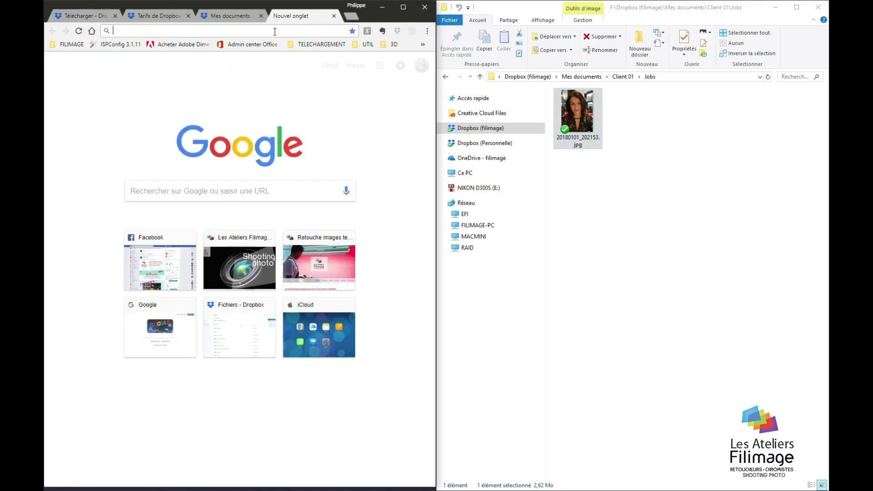
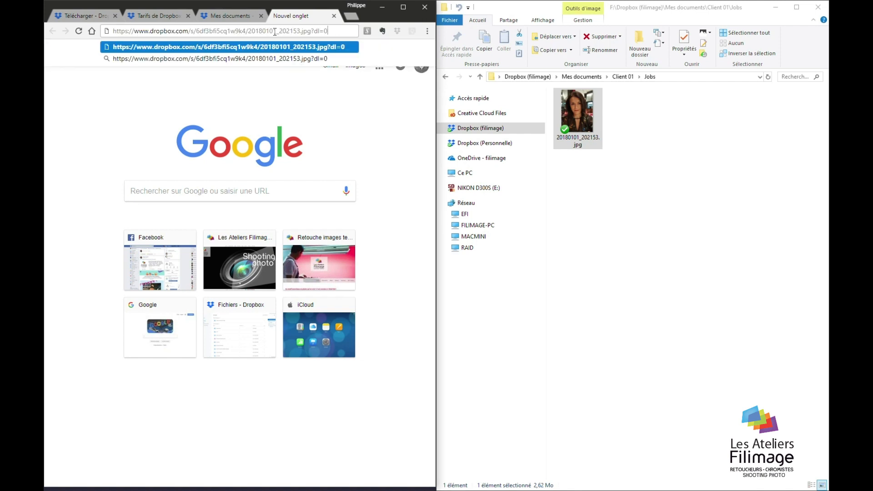
key("Return")
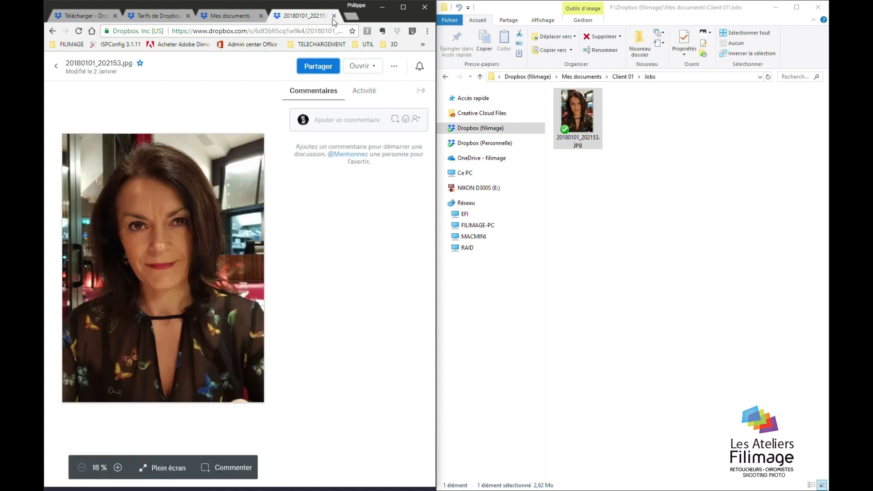
left_click(596, 219)
left_click(334, 15)
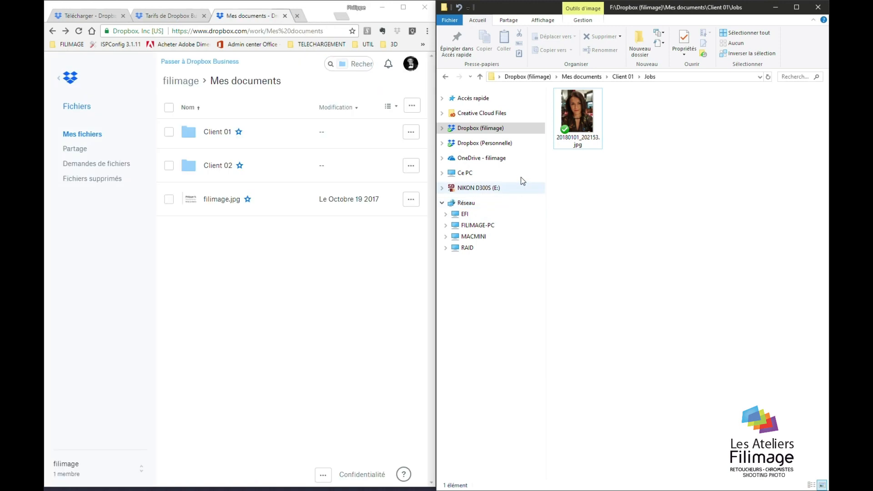
Back in Client 01, copy the Dropbox link of the Jobs folder
left_click(622, 76)
right_click(678, 117)
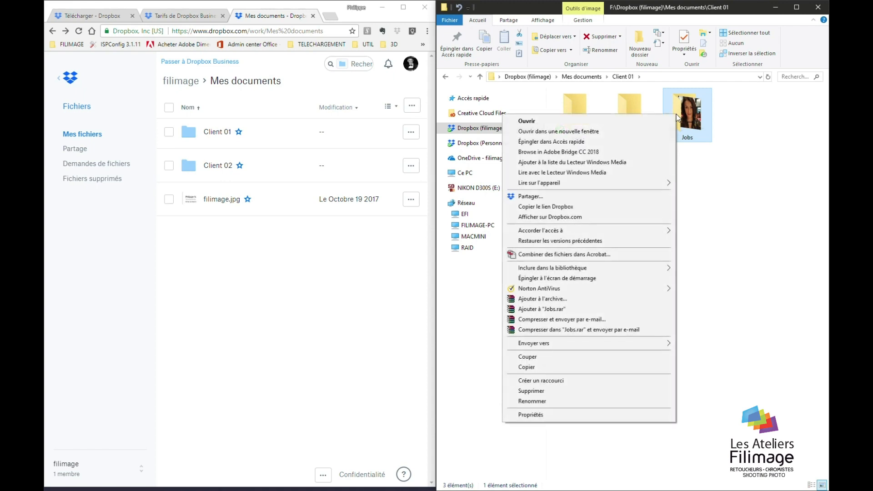
left_click(542, 208)
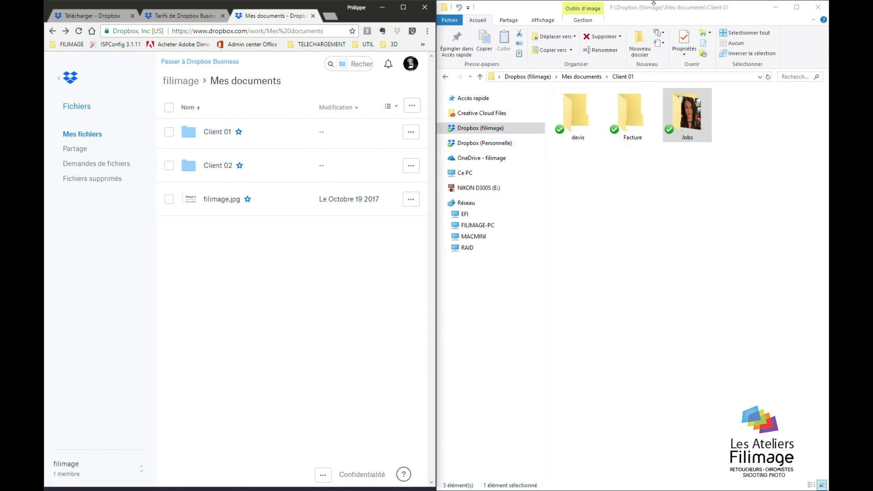
key("super")
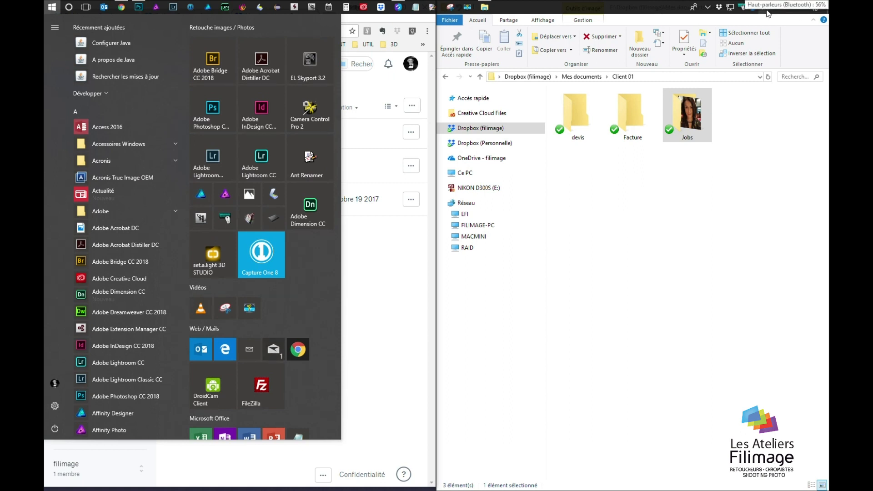
Open the filimage Dropbox folder from the tray app, look into Mes documents, then close it
left_click(719, 6)
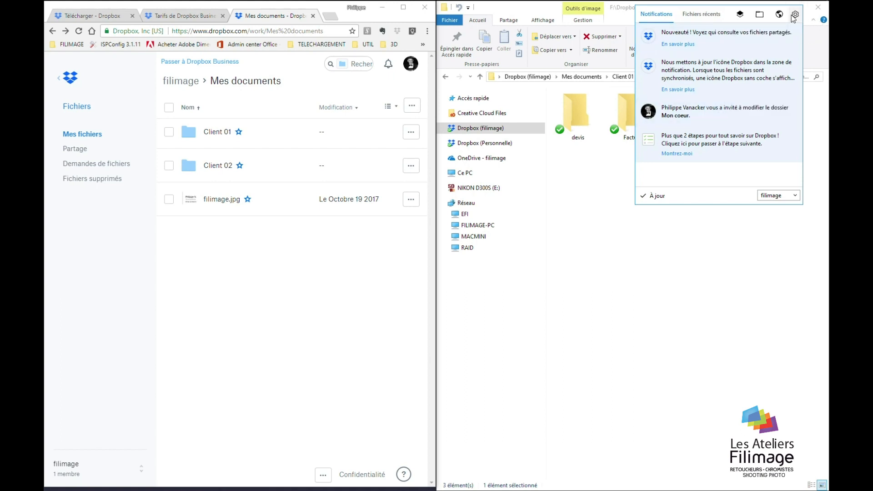
left_click(796, 15)
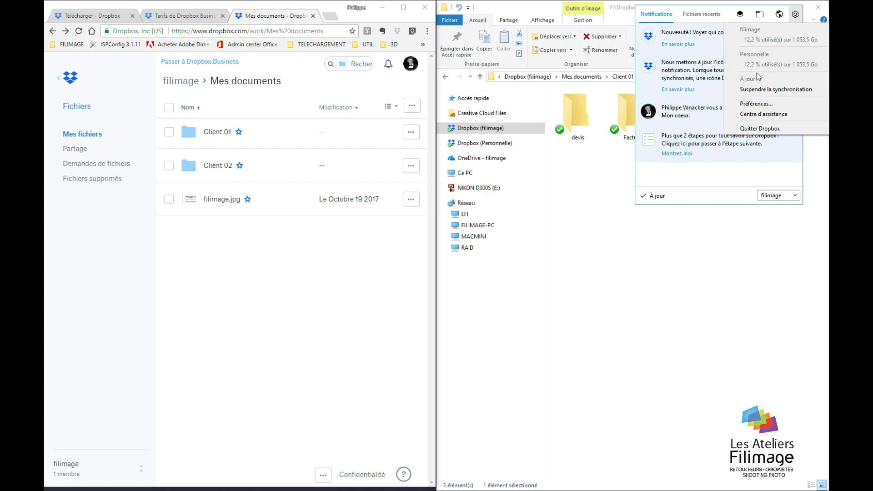
left_click(760, 17)
left_click(761, 18)
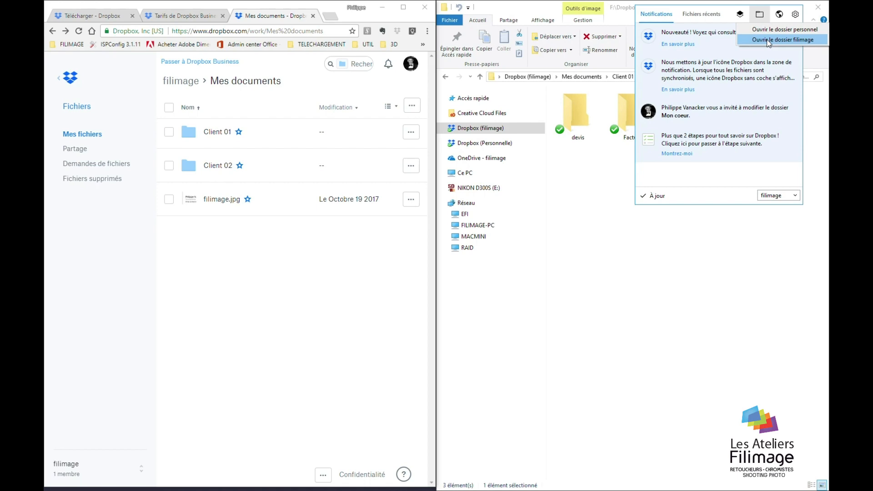
left_click(768, 42)
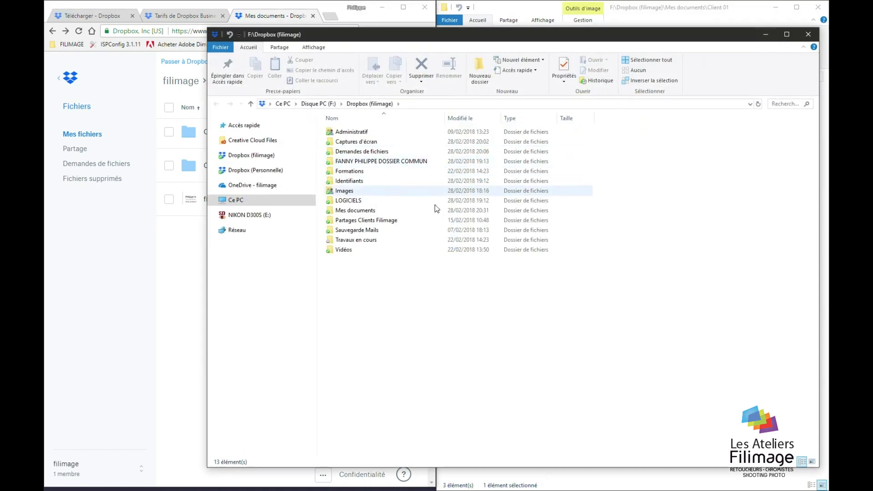
double_click(355, 211)
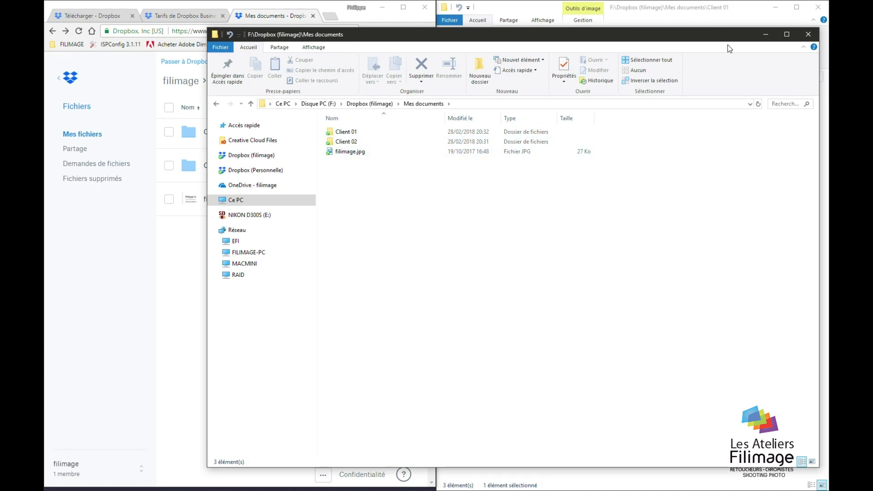
left_click(809, 34)
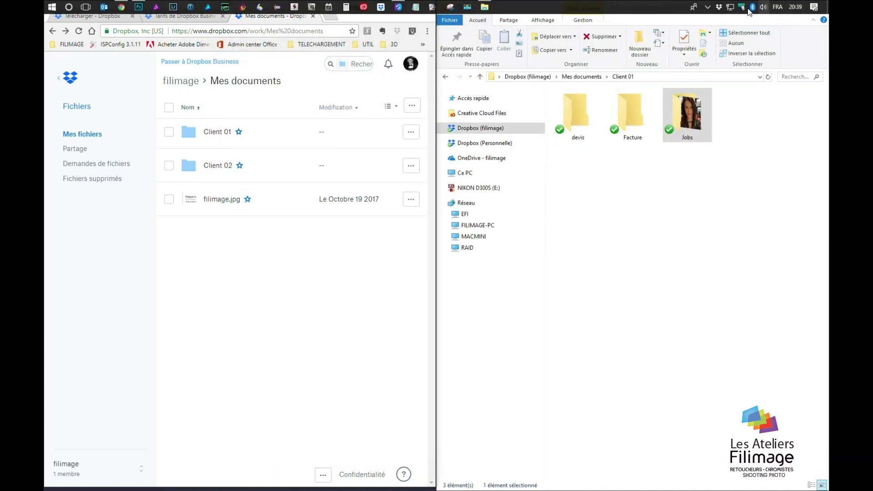
Open Préférences from the Dropbox tray app's gear menu
left_click(719, 7)
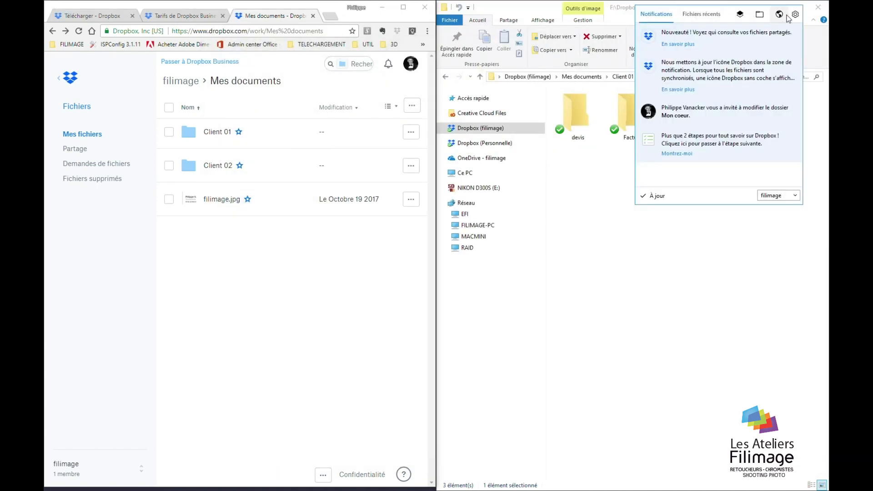
left_click(795, 14)
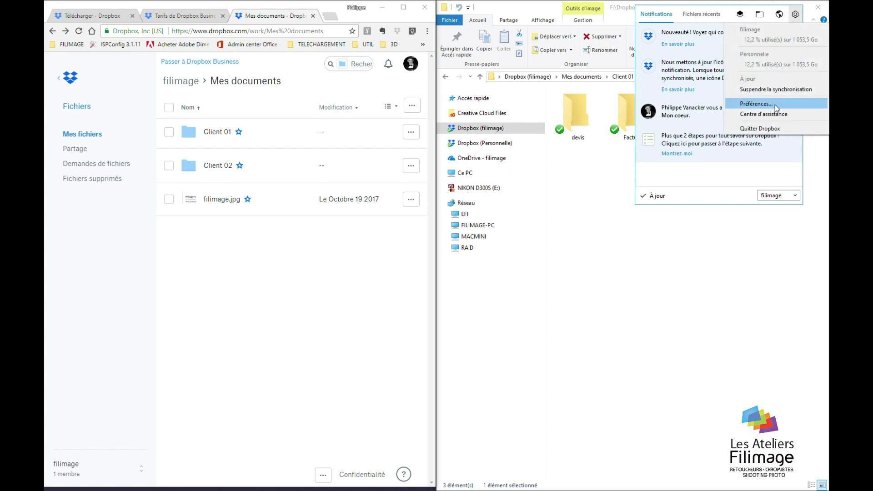
left_click(775, 105)
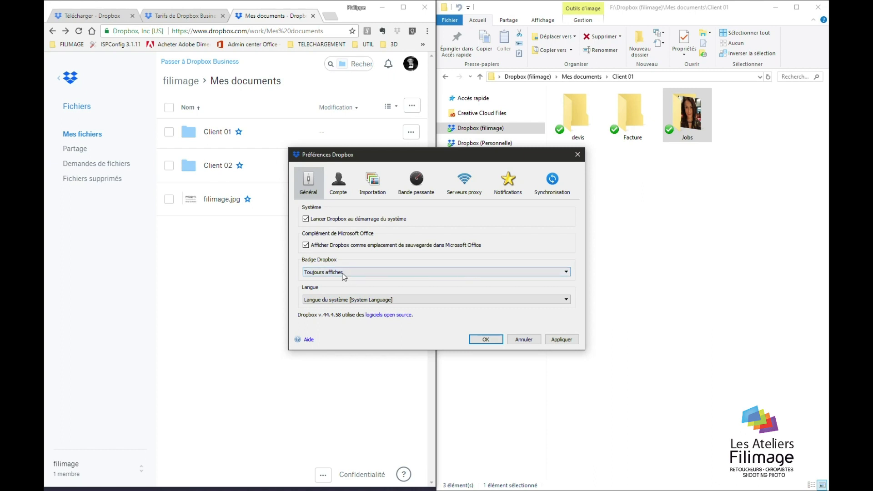
Keep the Dropbox badge set to Toujours afficher and open the Compte settings
left_click(381, 273)
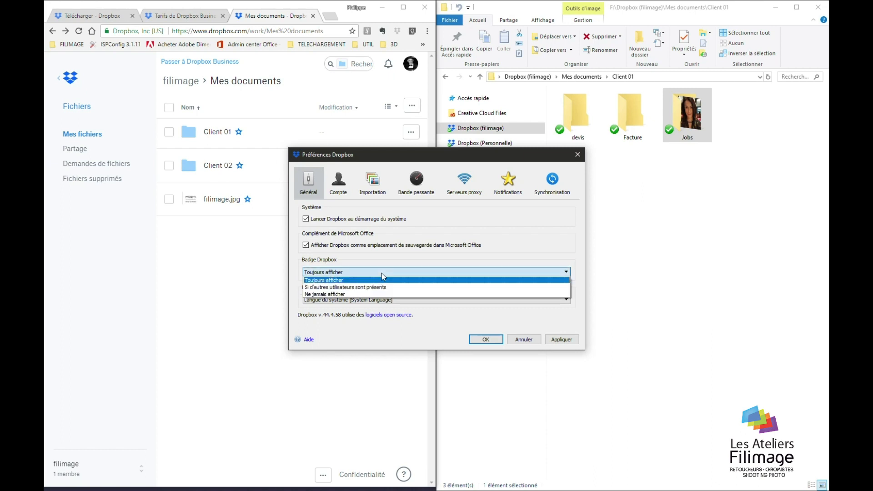
left_click(360, 281)
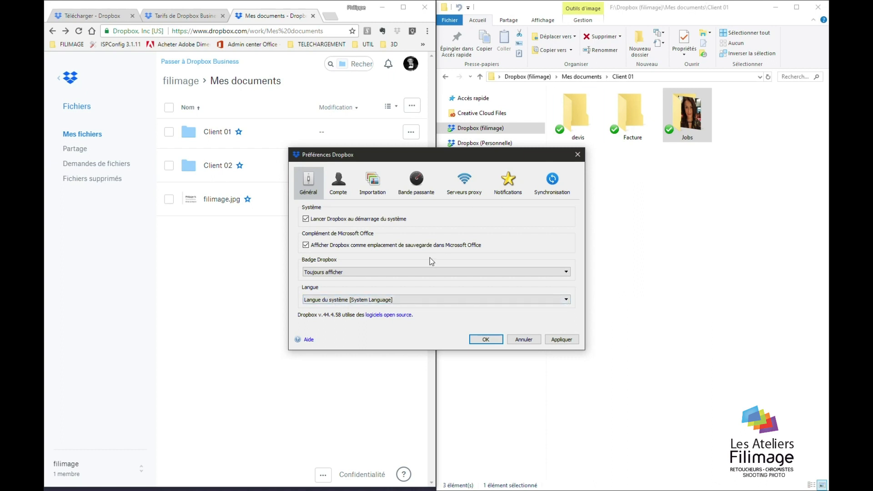
left_click(338, 183)
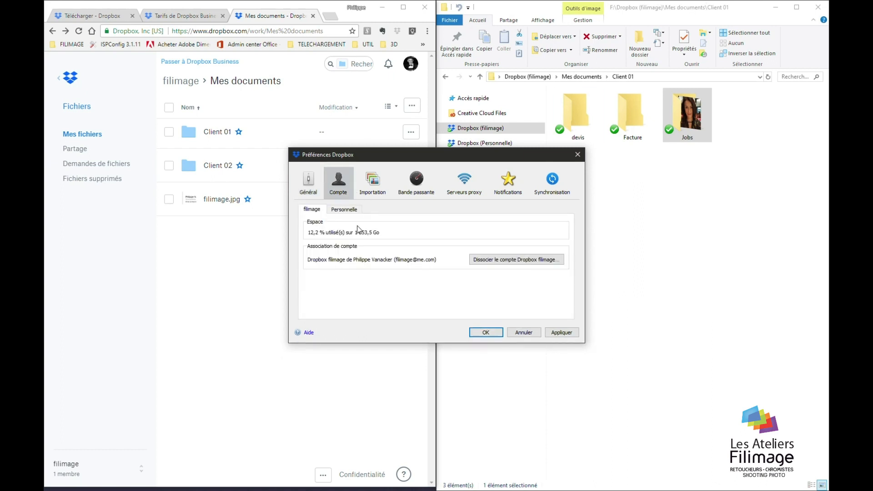
Compare the Personnelle and filimage account details, then show the Importation settings
left_click(345, 210)
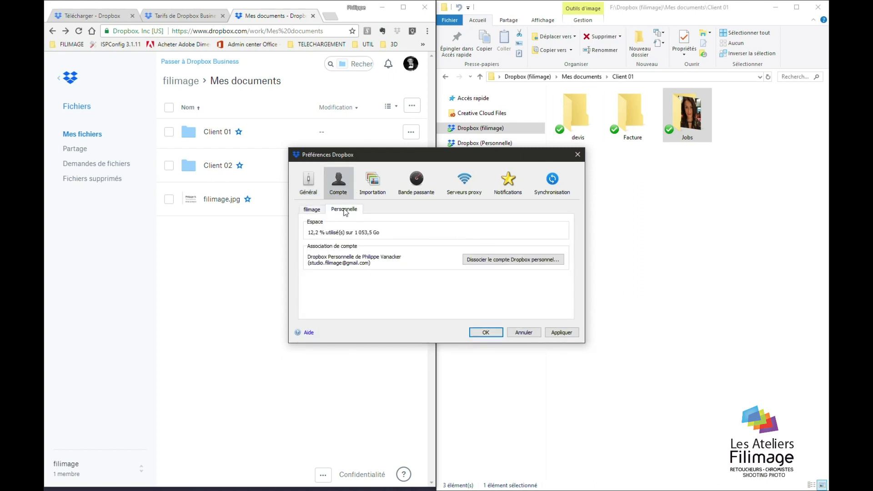
left_click(314, 210)
left_click(343, 210)
left_click(315, 211)
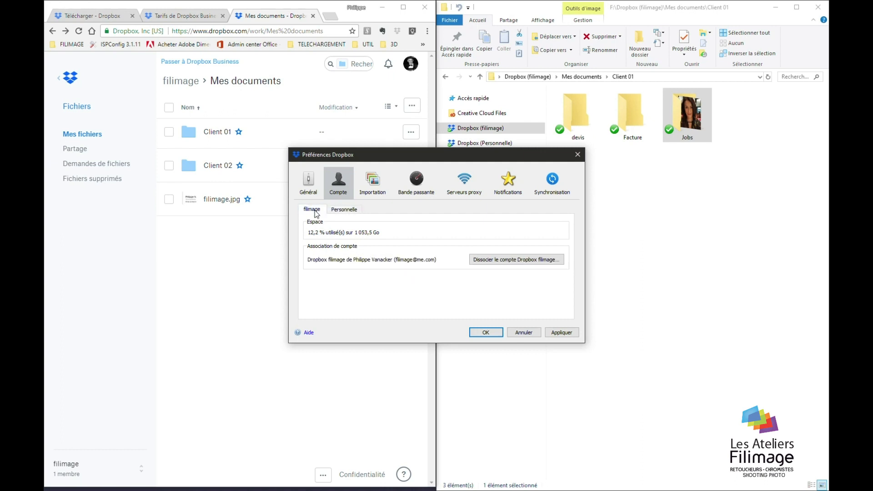
left_click(370, 185)
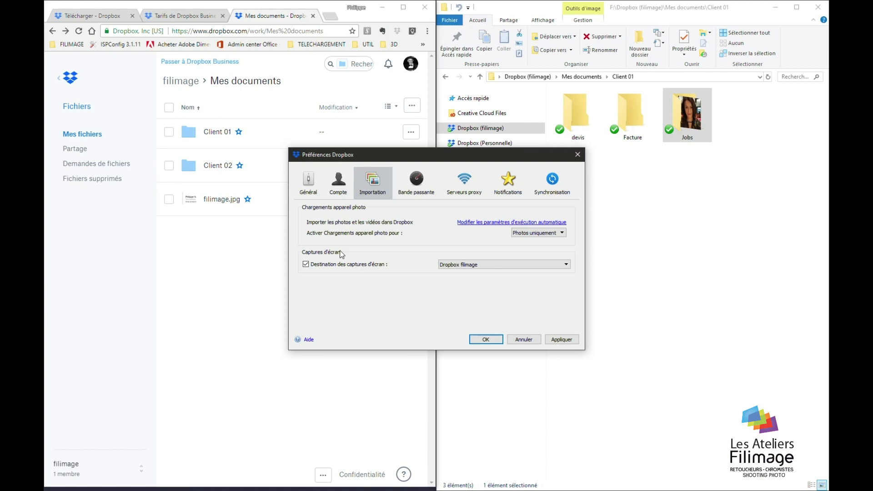
Preview the newest screenshot, Capture d'écran 2018-02-28 20.40.37.png, in the online Captures d'écran folder
left_click(233, 292)
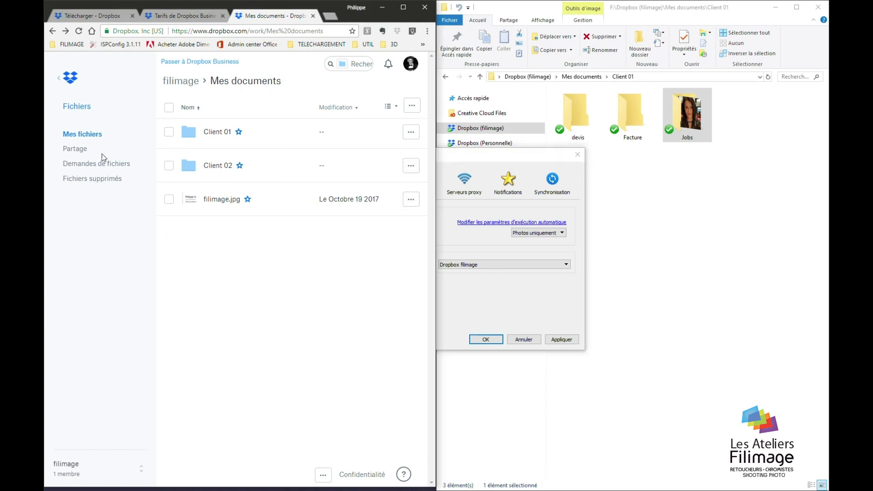
left_click(496, 281)
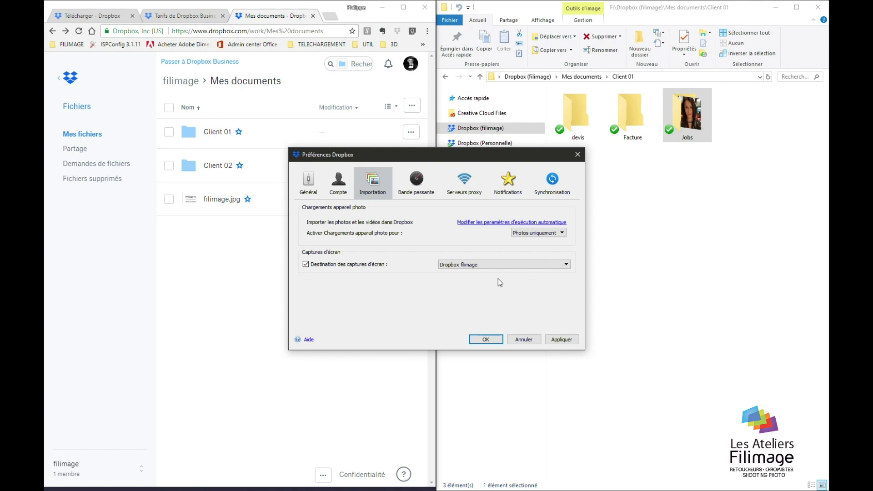
left_click(164, 289)
left_click(97, 135)
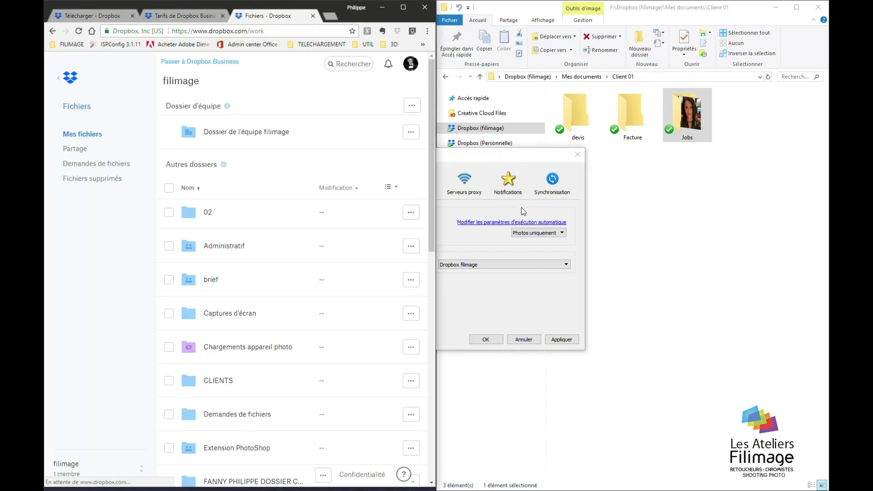
left_click(216, 314)
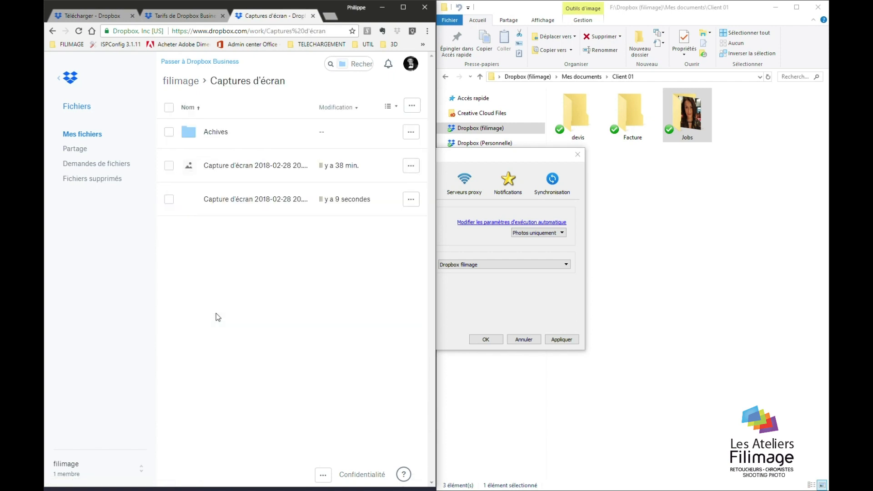
left_click(220, 199)
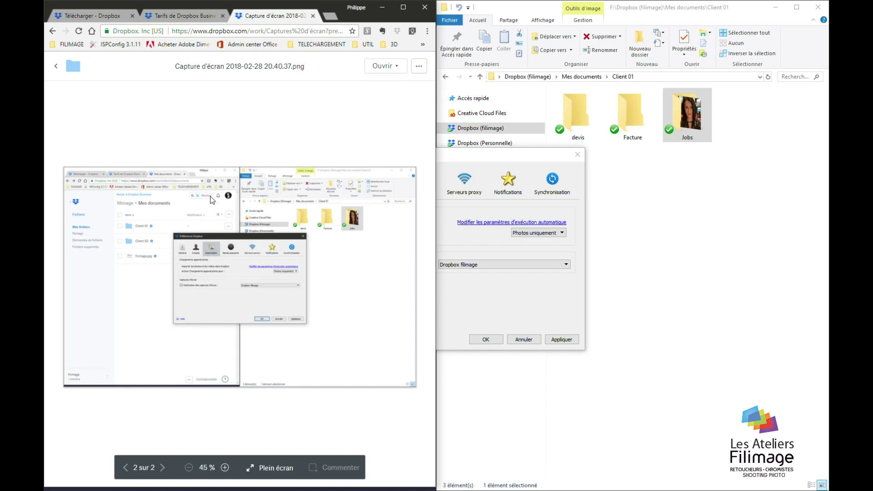
left_click(56, 66)
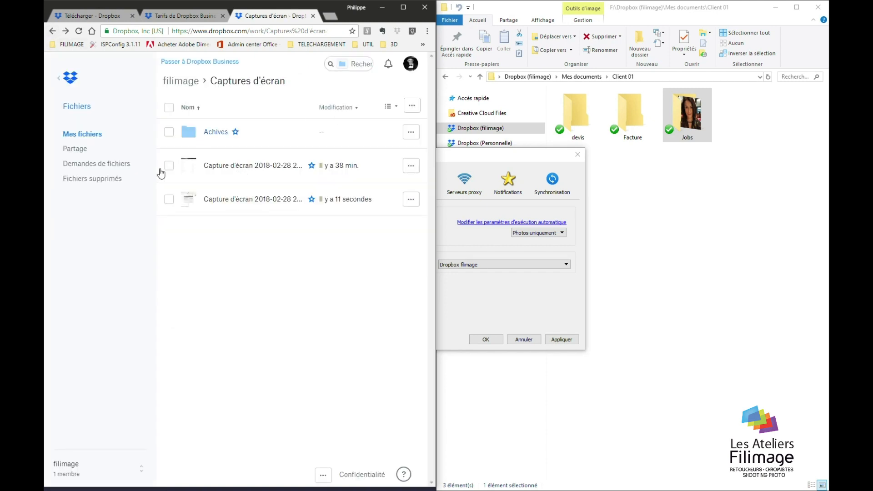
Return from the Client 01 window to the Dropbox import preferences
left_click(694, 322)
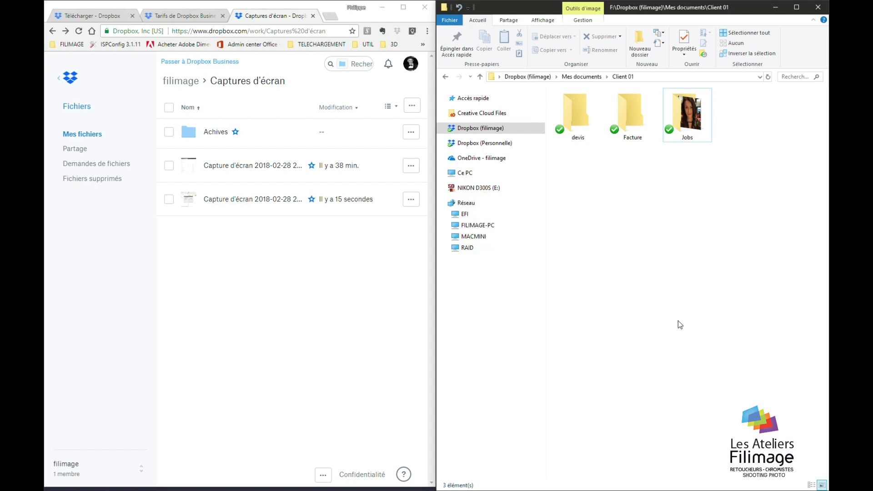
key("alt+Tab")
key("Tab")
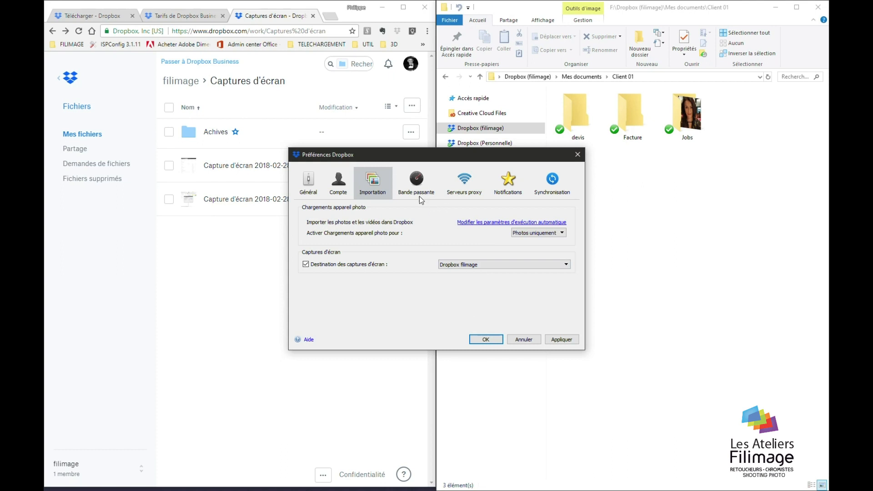
Check the bandwidth limits, then show the Synchronisation preferences moved to the lower right
left_click(414, 186)
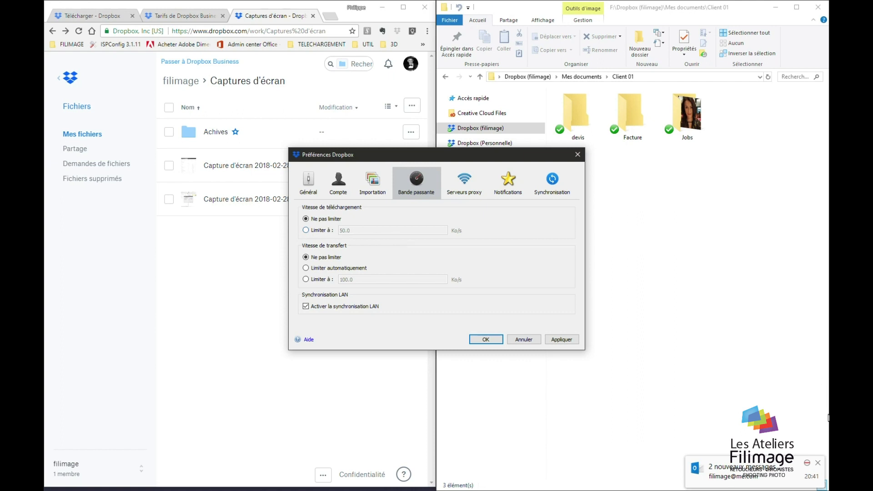
left_click(819, 463)
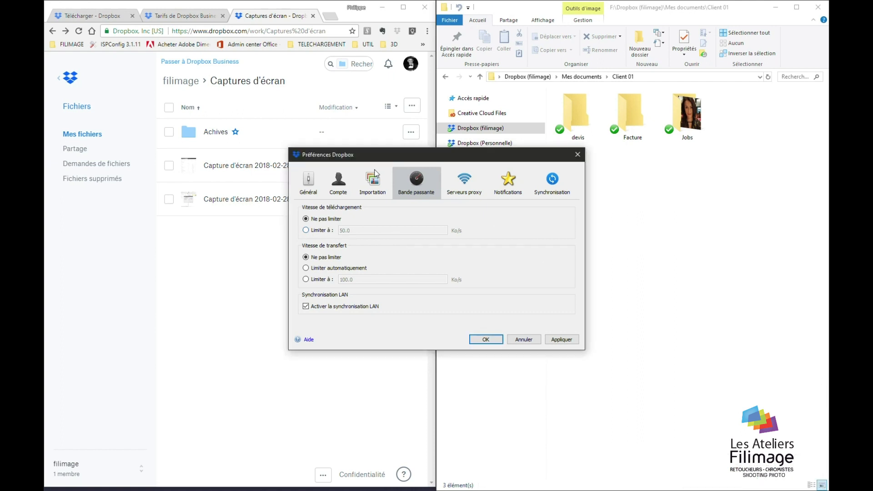
left_click(553, 182)
left_click_drag(421, 157, 631, 243)
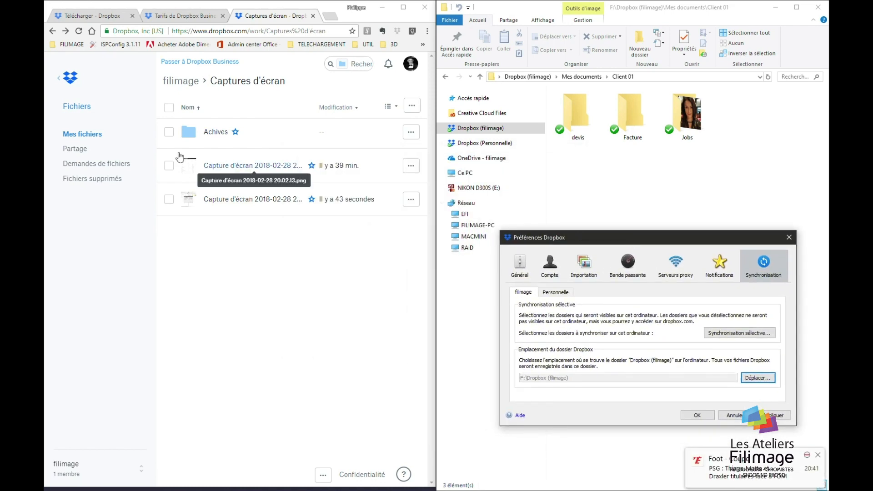
Show the filimage top-level folders online and the local Dropbox (filimage) folder in Explorer
left_click(88, 134)
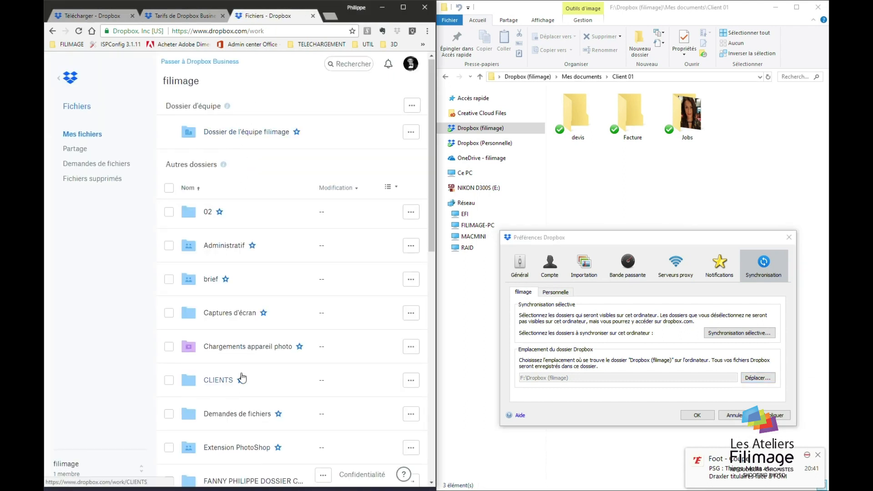
scroll(242, 384, "down", 12)
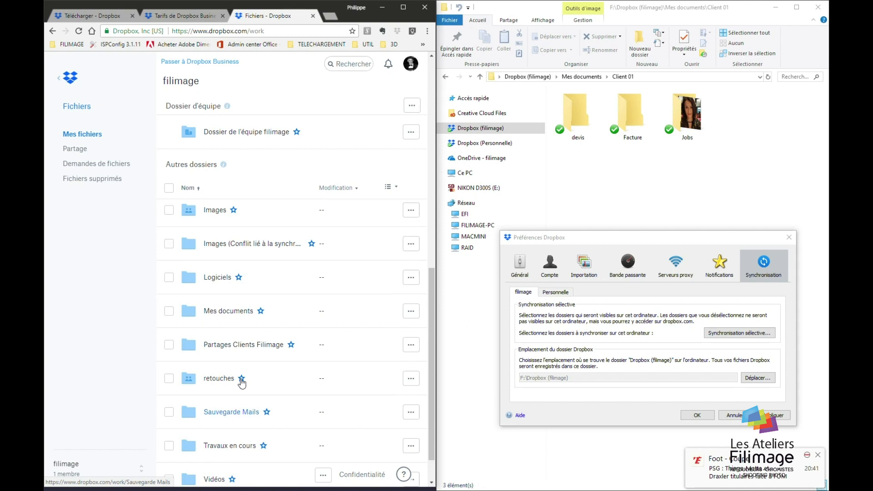
scroll(242, 384, "up", 12)
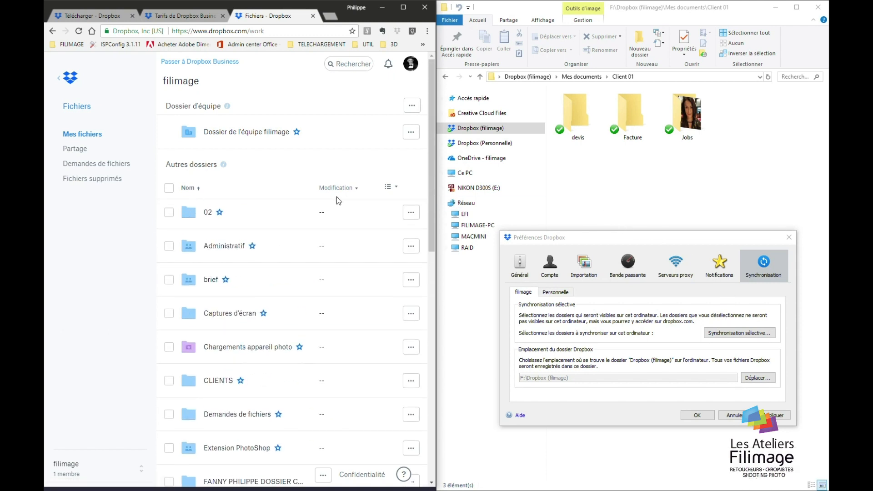
left_click(600, 188)
left_click(485, 129)
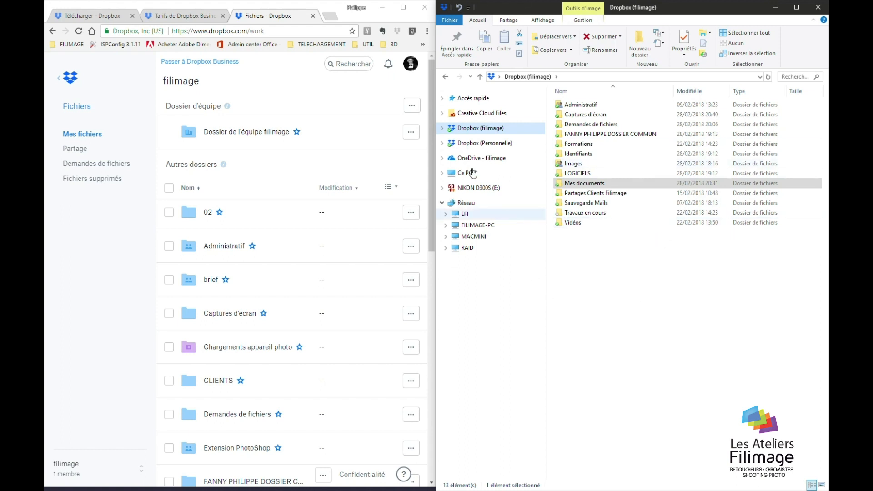
View Ce PC's drives, then return to the Dropbox (filimage) folder
mouse_move(574, 226)
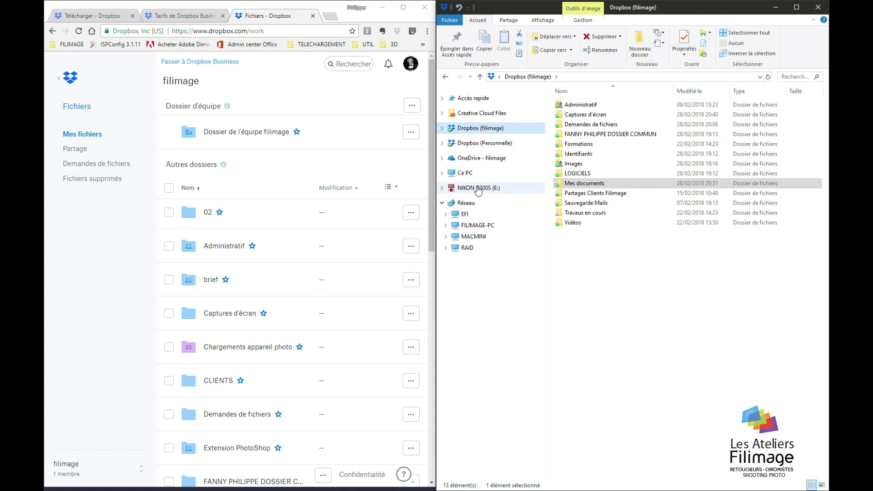
left_click(467, 178)
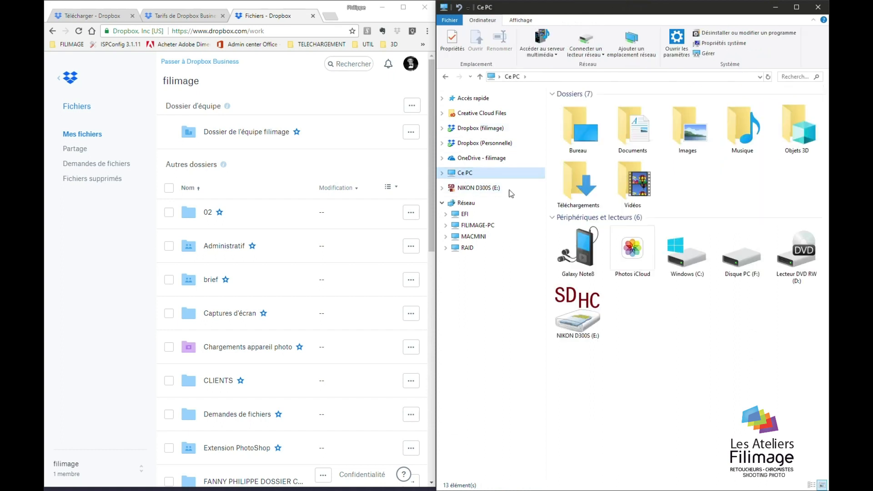
mouse_move(737, 264)
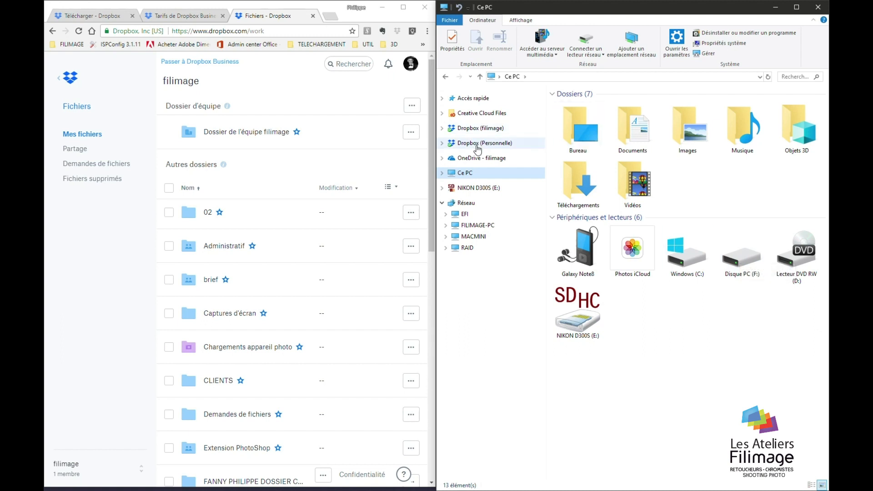
left_click(477, 132)
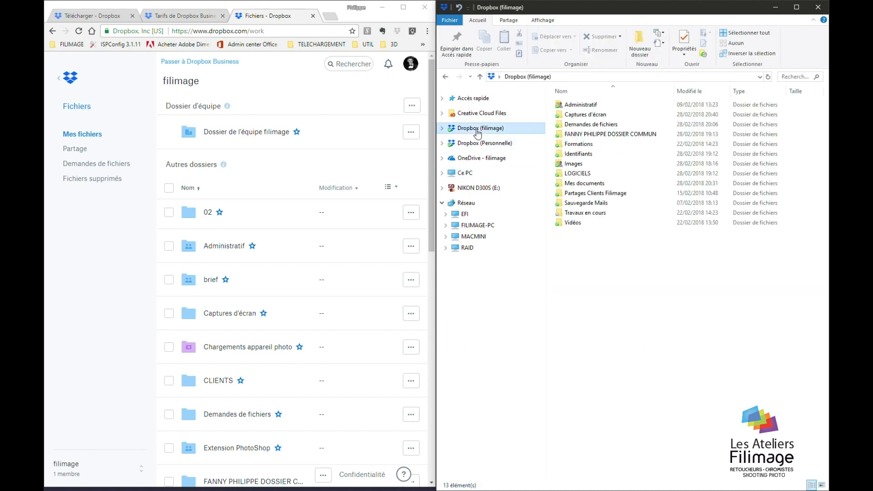
Expand and collapse the Dropbox (filimage) node, then bring up the Start menu
left_click(442, 129)
left_click(441, 129)
key("super")
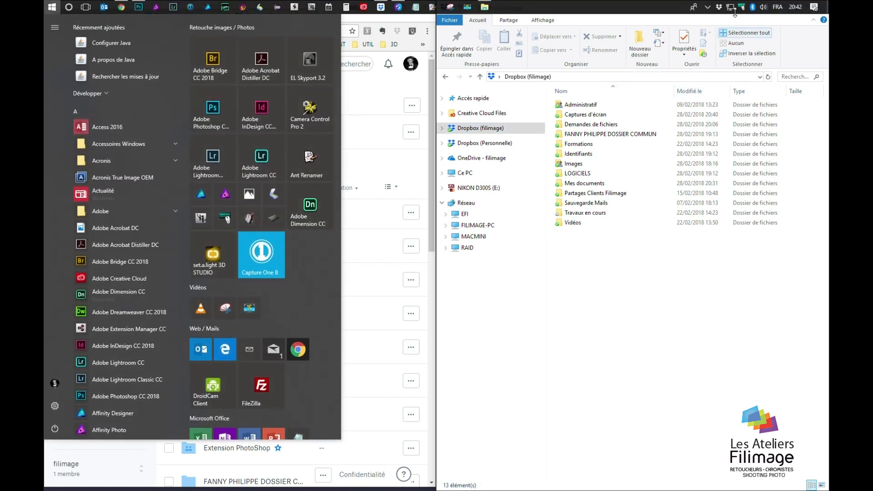
Reopen Dropbox preferences on Synchronisation and cancel moving the folder, keeping F:\Dropbox (filimage)
left_click(719, 7)
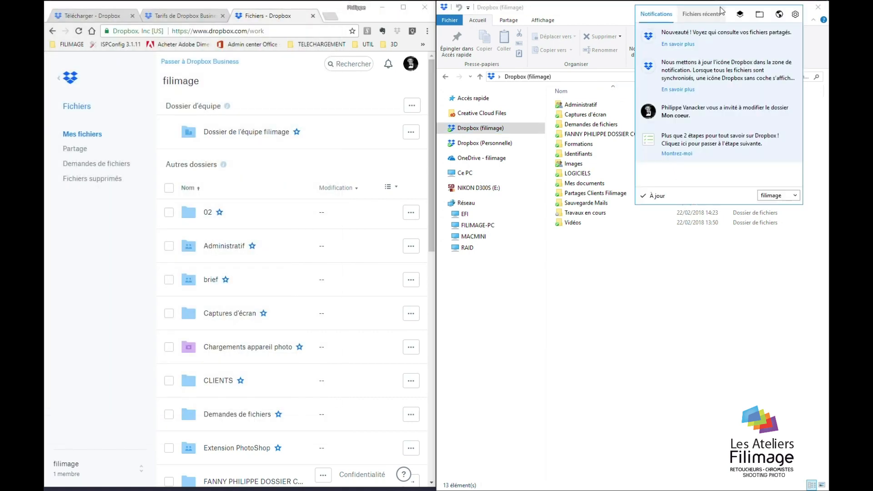
left_click(796, 15)
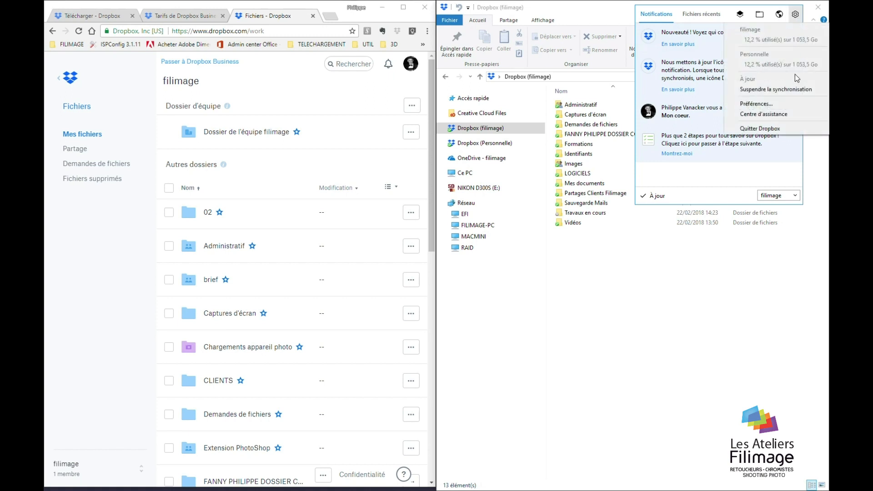
left_click(787, 105)
left_click(767, 268)
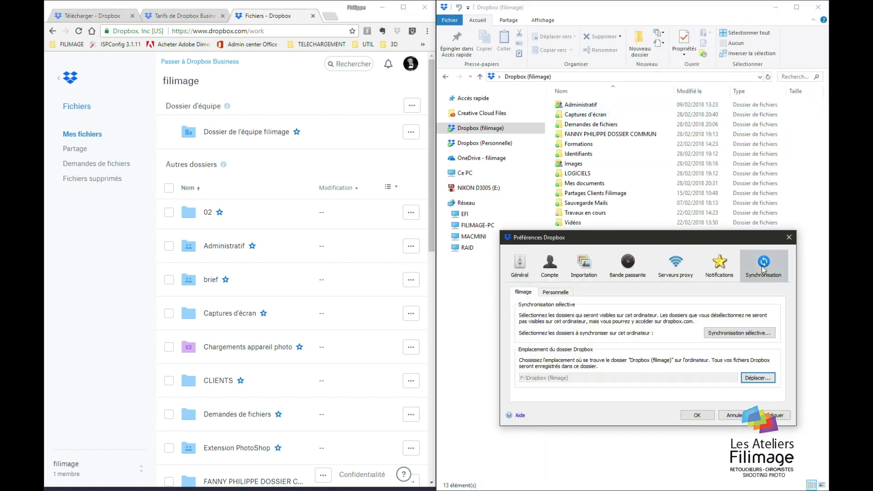
left_click_drag(661, 239, 453, 95)
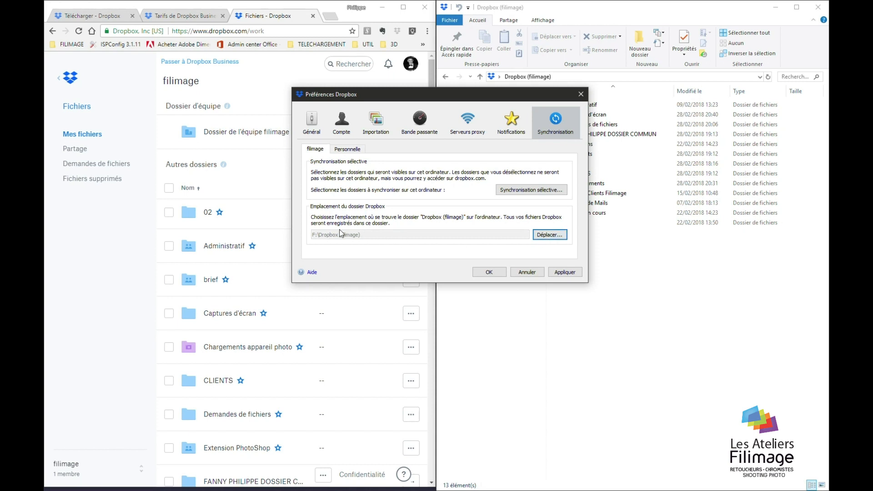
left_click(545, 236)
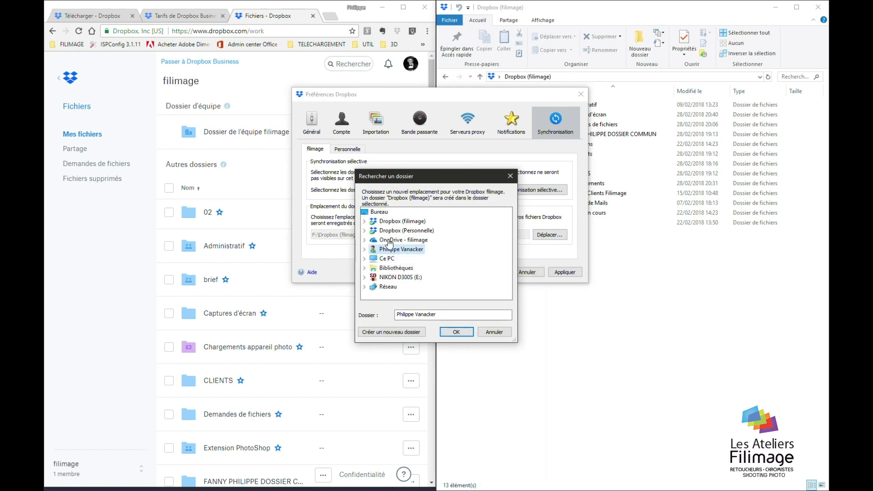
left_click(491, 334)
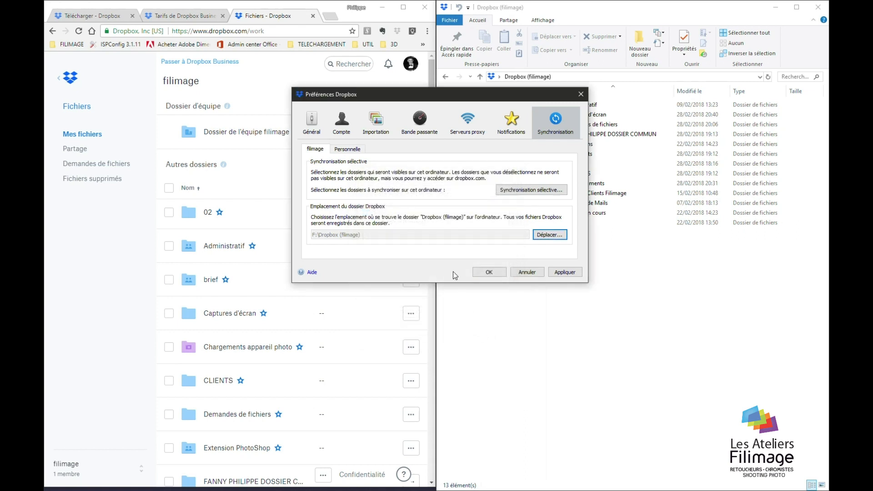
Exclude Identifiants from selective sync, leaving 12 folders in the local Dropbox (filimage)
left_click(532, 190)
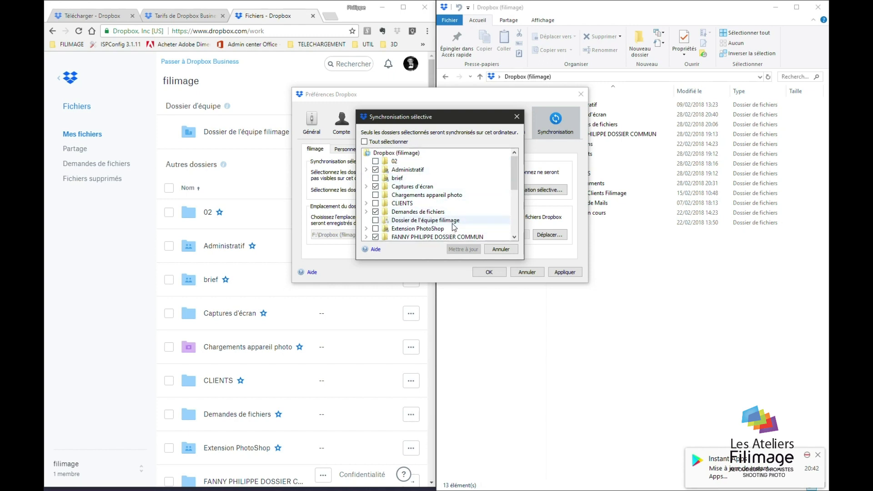
left_click(631, 274)
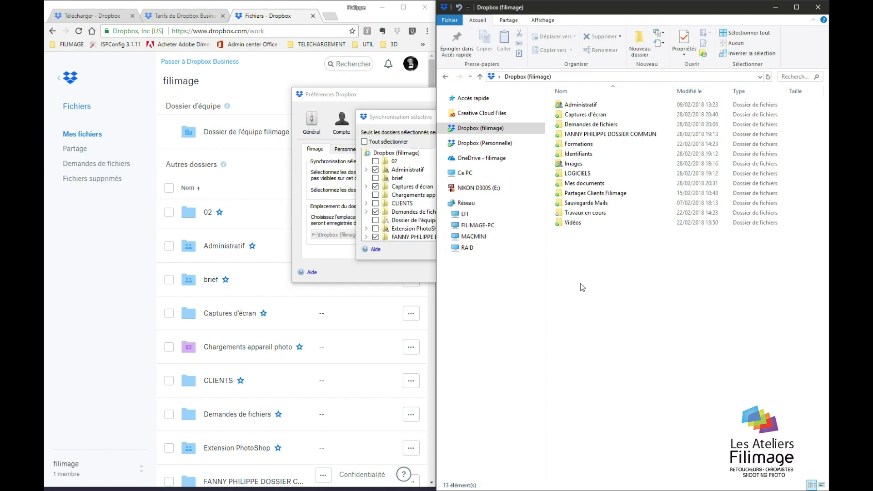
left_click(410, 120)
scroll(389, 221, "down", 5)
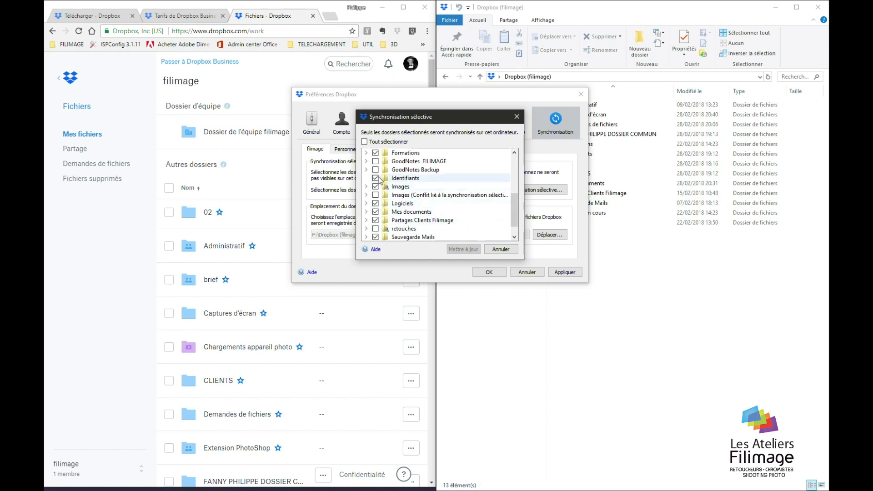
left_click(376, 179)
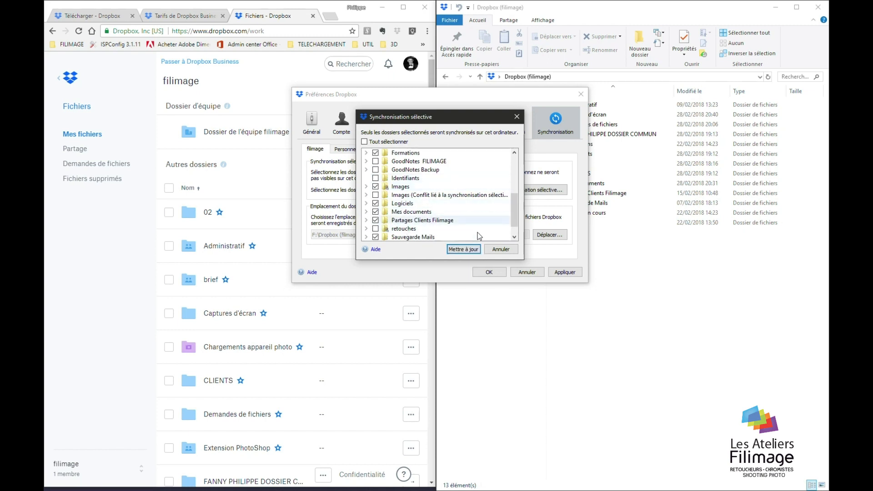
left_click(463, 249)
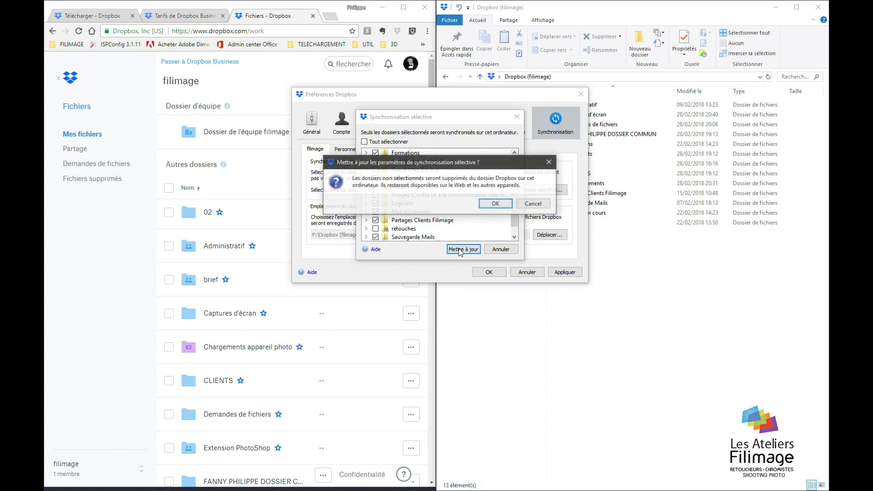
left_click(496, 204)
left_click(625, 290)
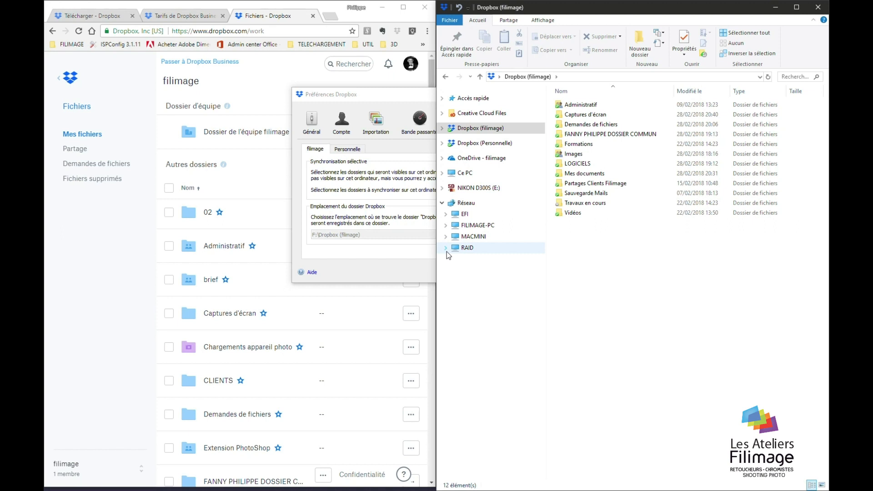
Open Mes documents > Client 01 in Explorer and the Demandes de fichiers page in Chrome
left_click(216, 336)
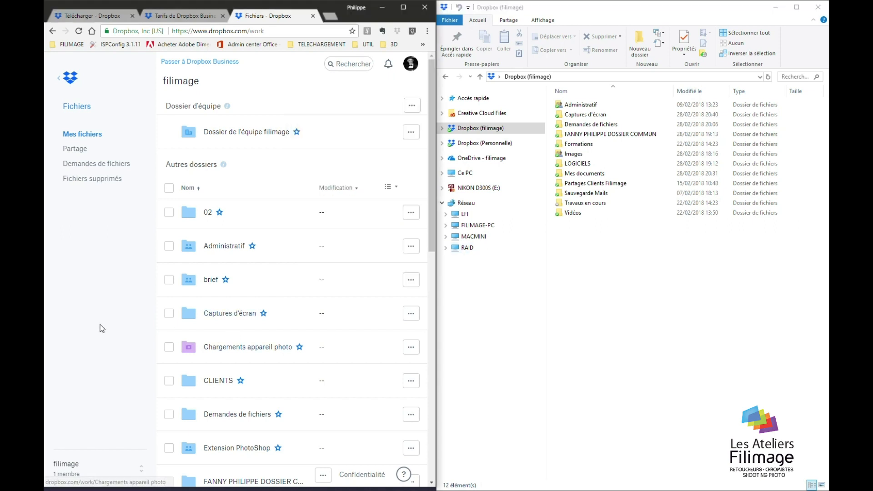
scroll(215, 334, "down", 4)
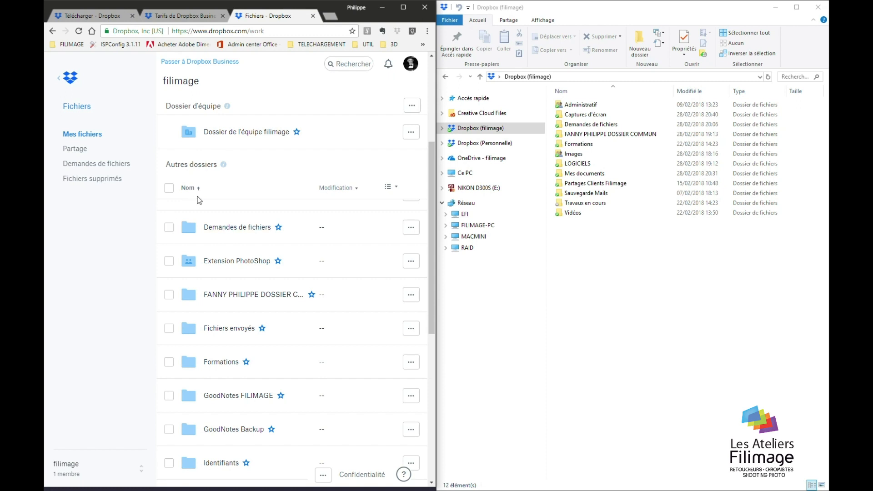
left_click(628, 282)
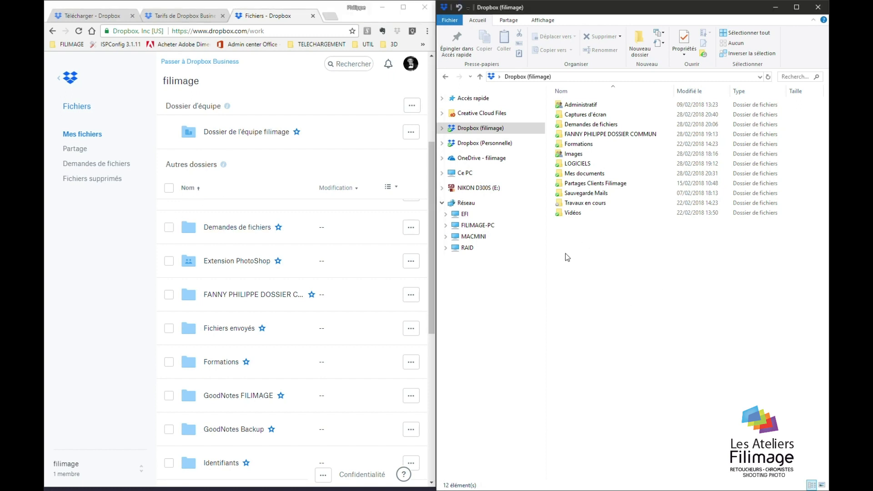
double_click(588, 174)
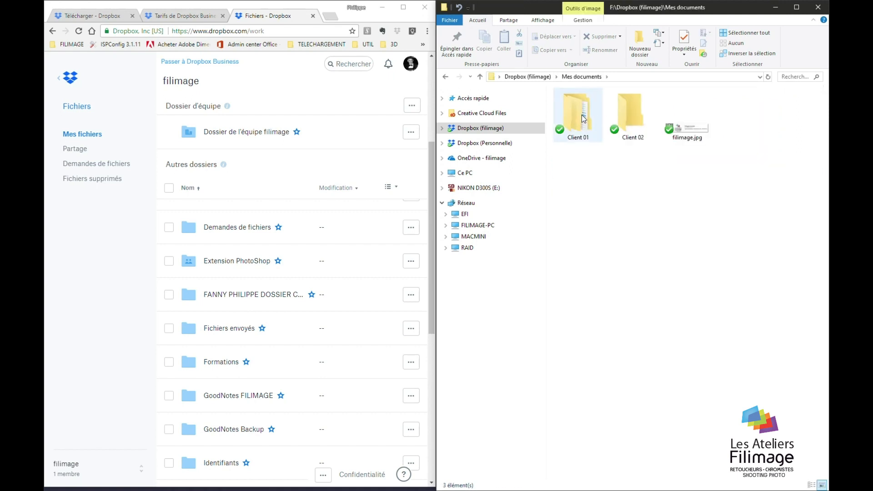
double_click(583, 116)
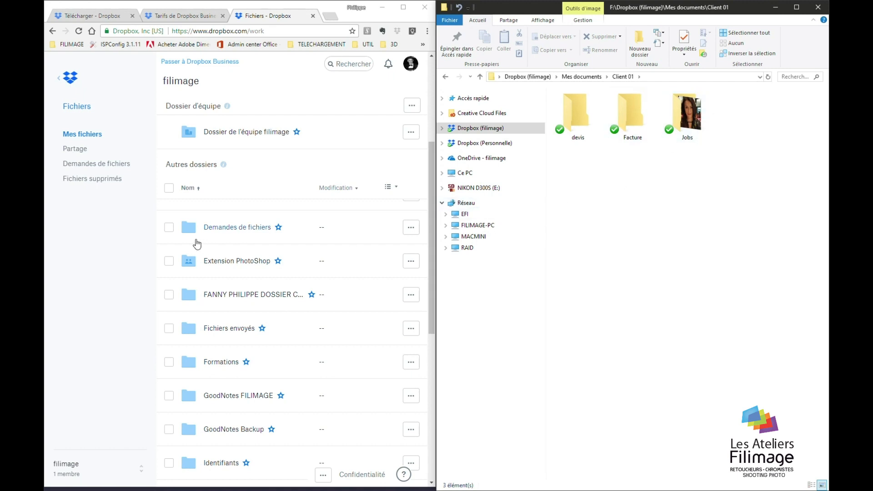
left_click(93, 164)
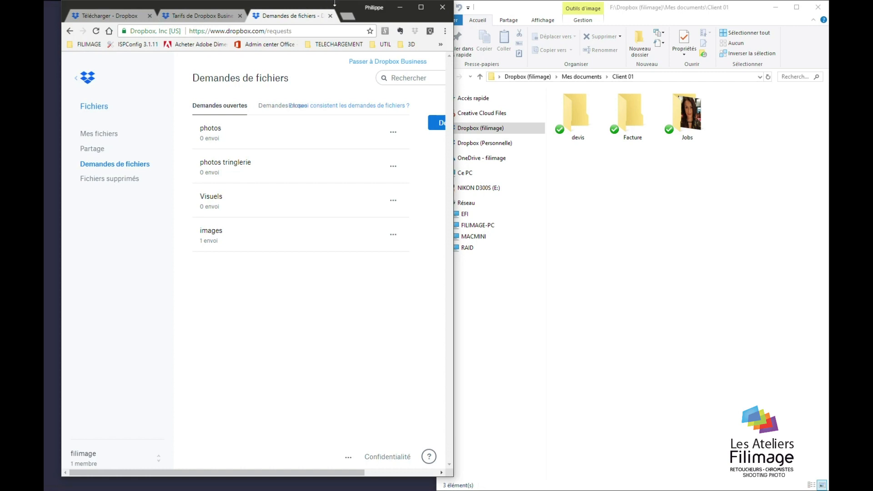
Maximize Chrome and begin a new file request titled 'les photos de la serie 02'
double_click(339, 8)
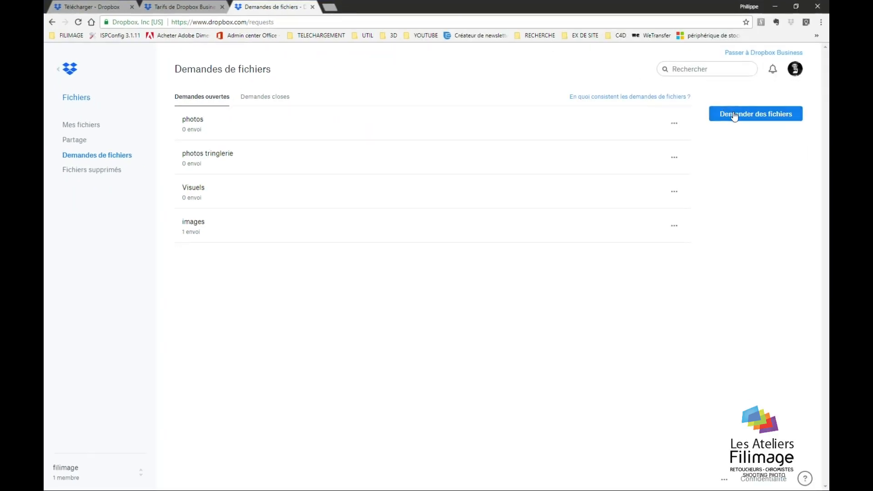
left_click(727, 114)
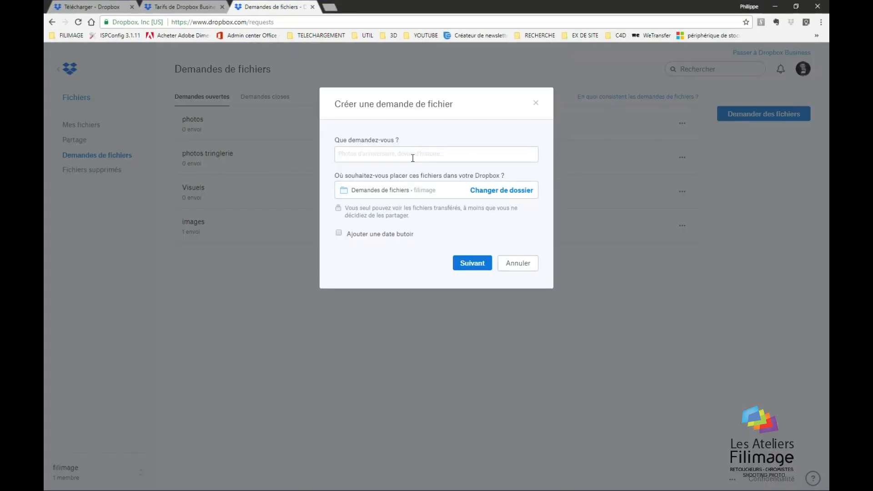
type("les")
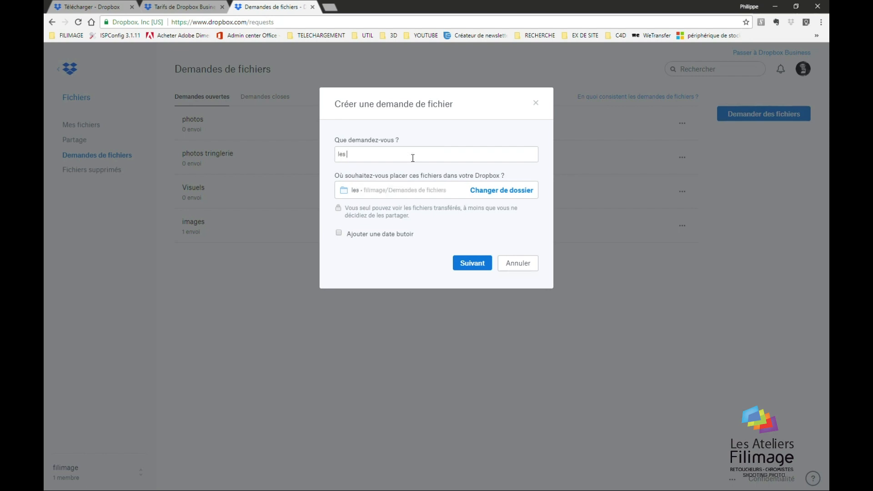
type(" photos de la serie 02")
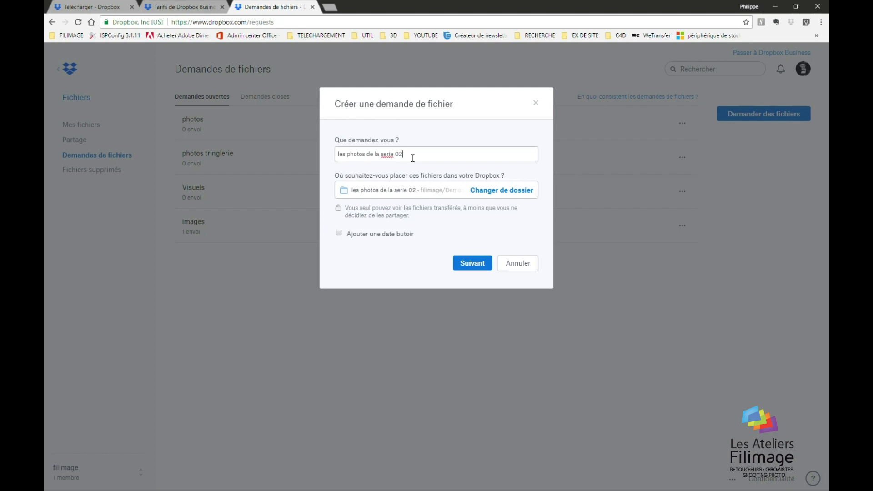
Correct 'serie' to 'série' in the title, then show Dropbox (filimage) in File Explorer
right_click(386, 155)
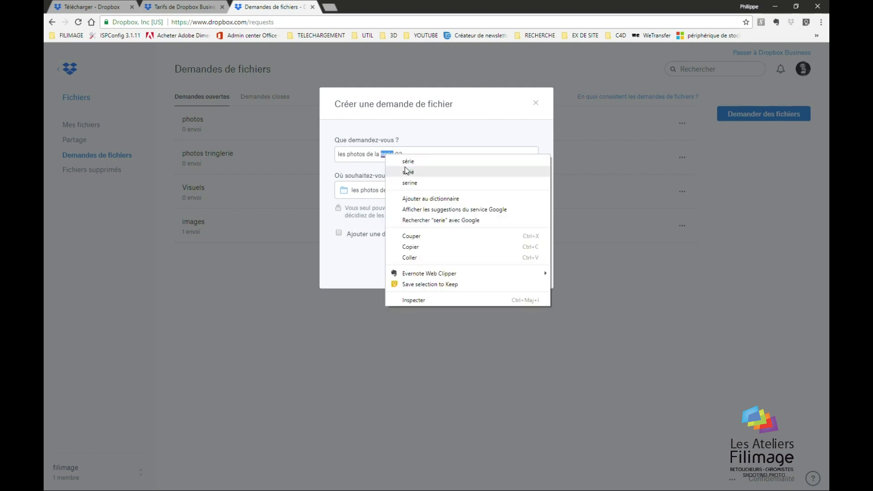
left_click(408, 161)
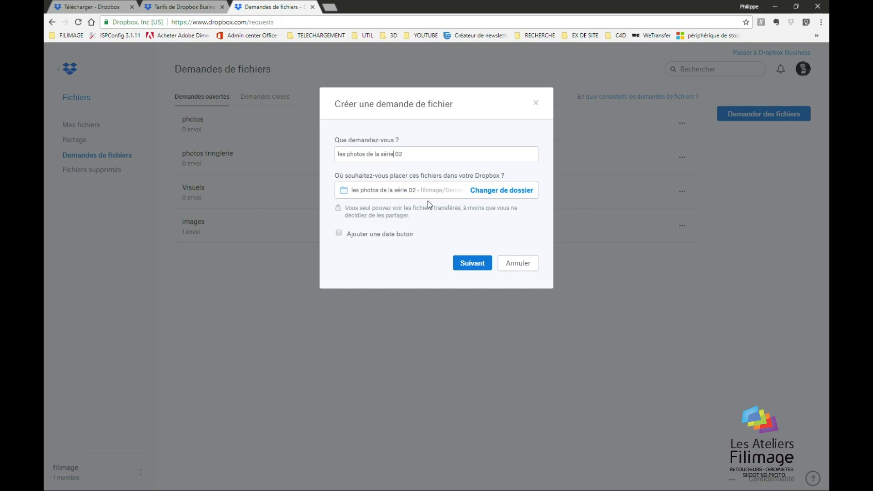
key("super+e")
left_click(96, 131)
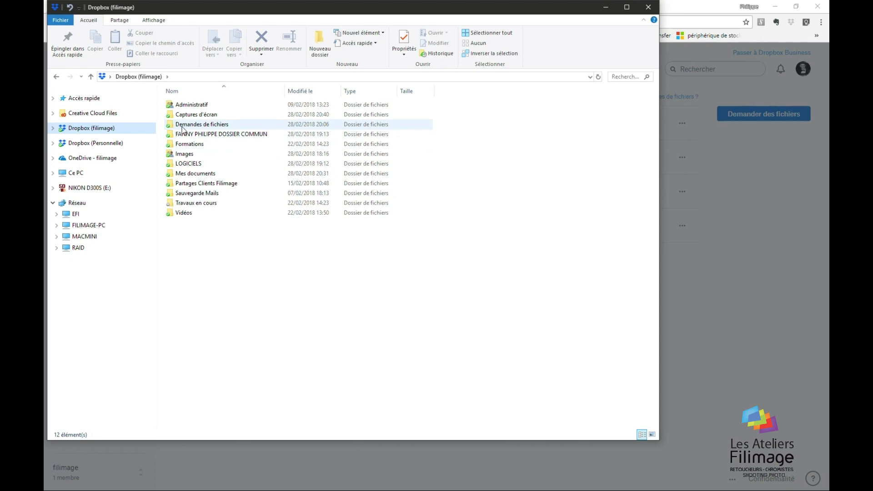
Return to the Demandes de fichiers tab in Chrome after glancing at other Dropbox pages
left_click(793, 305)
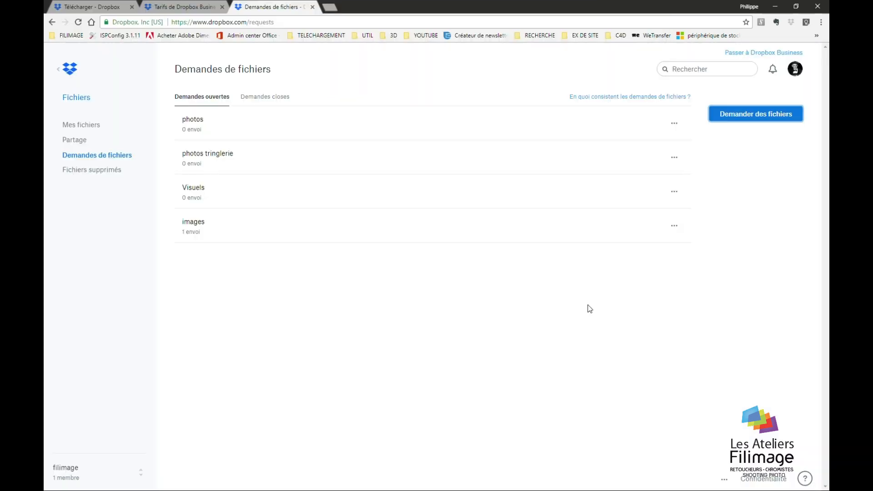
left_click(194, 10)
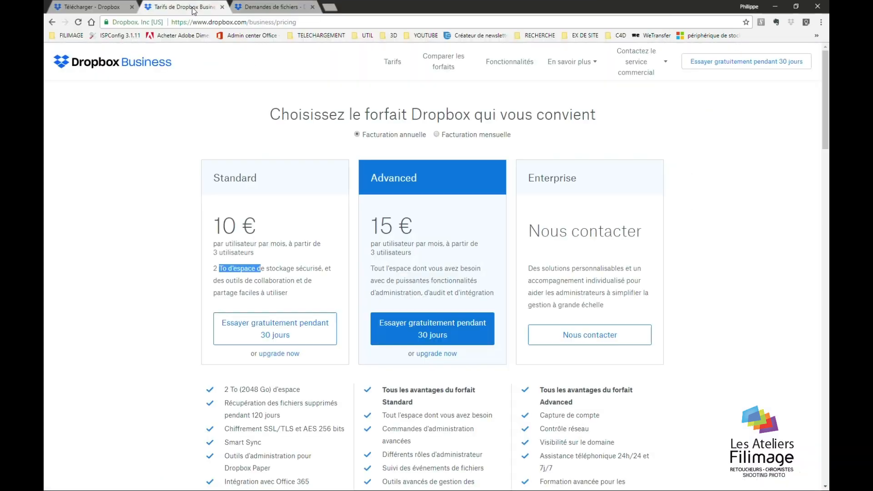
left_click(124, 9)
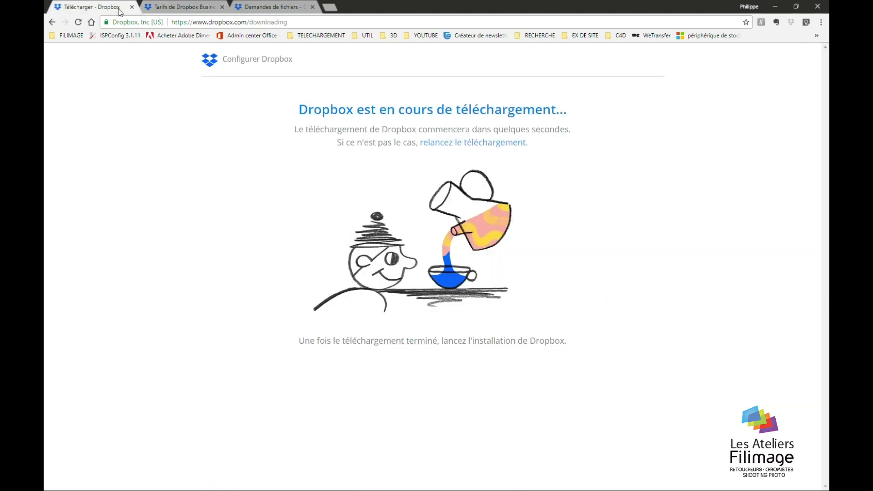
left_click(263, 7)
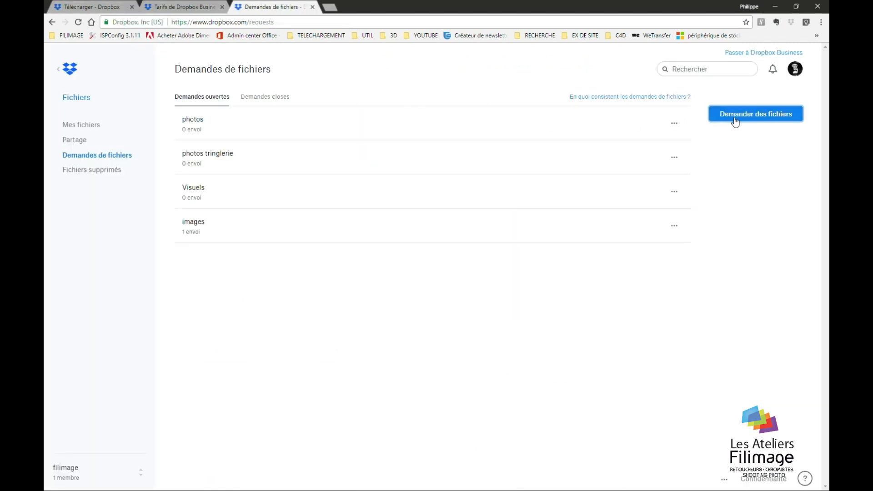
Create a file request titled 'photos' with a deadline of 7/3/2018 at 20:00 Paris time
left_click(735, 120)
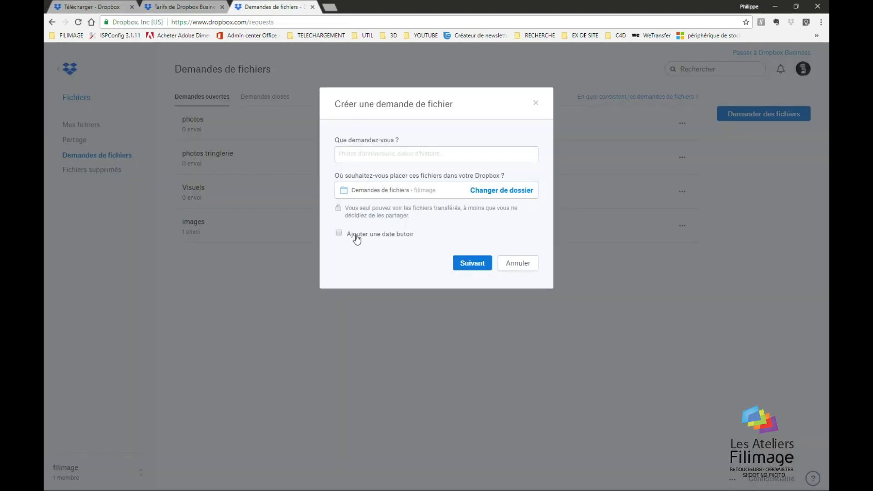
left_click(339, 234)
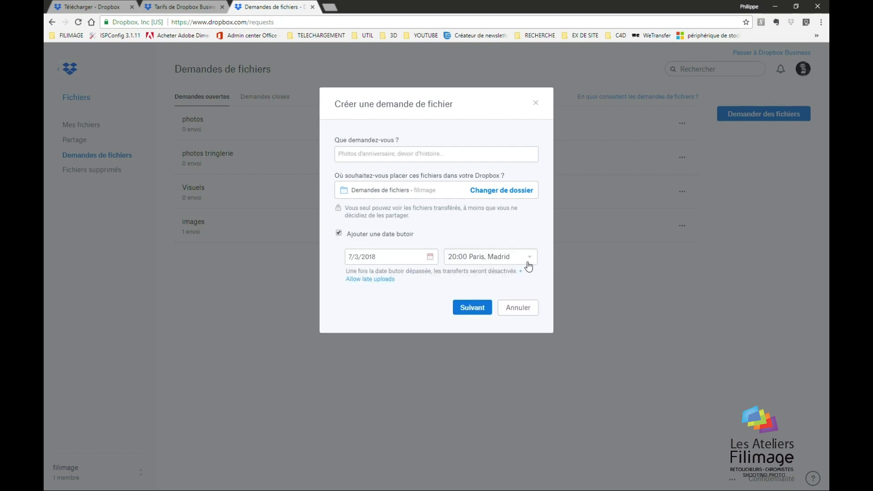
left_click(473, 307)
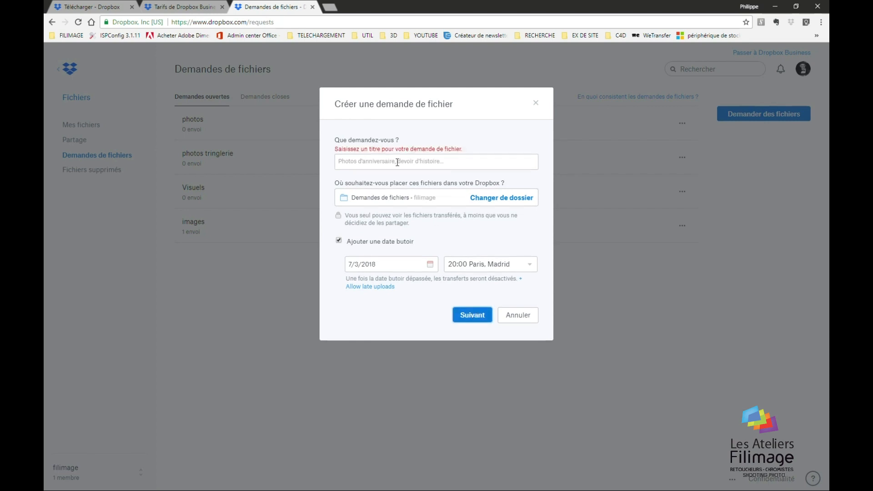
left_click(371, 159)
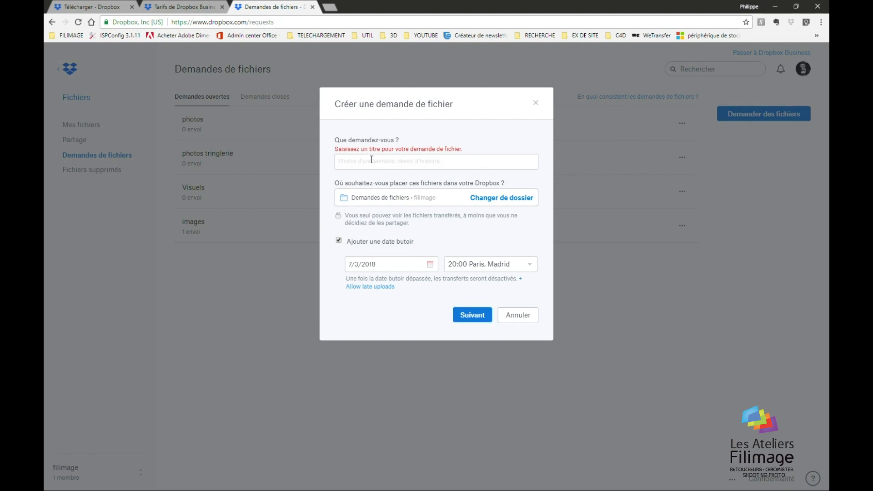
type("photos")
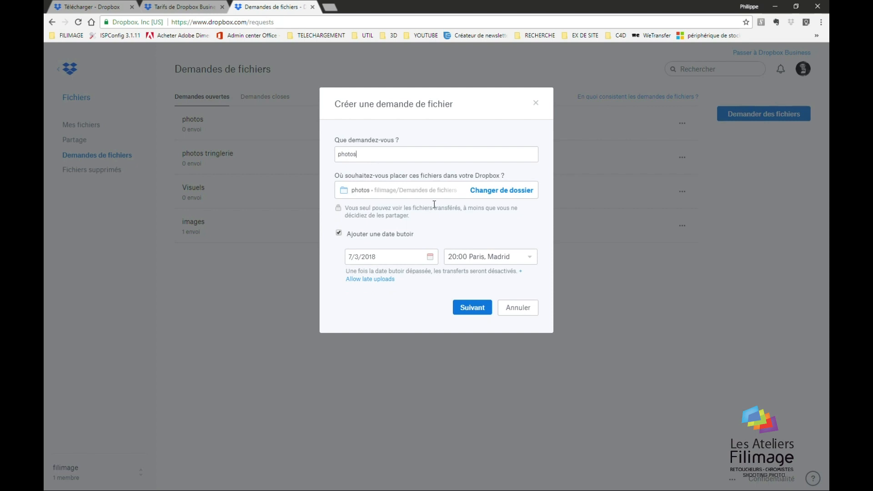
left_click(472, 309)
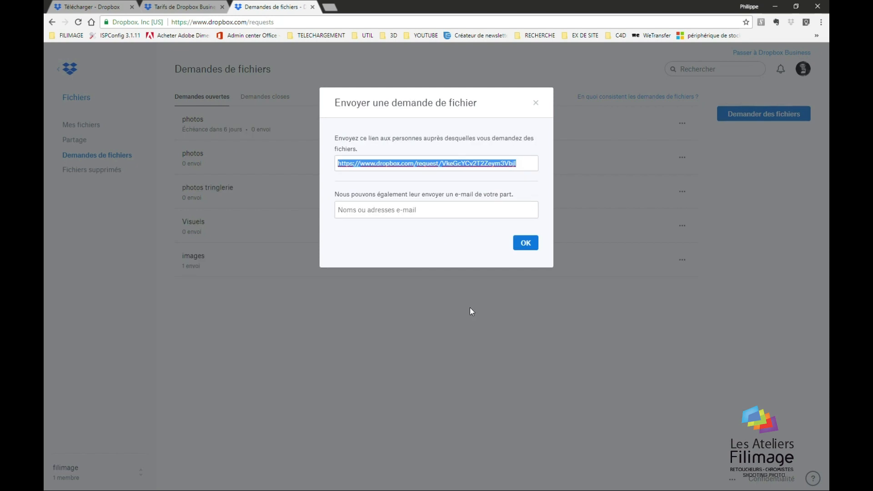
Select the new request's link, then close the Envoyer une demande de fichier dialog
triple_click(346, 165)
left_click(421, 211)
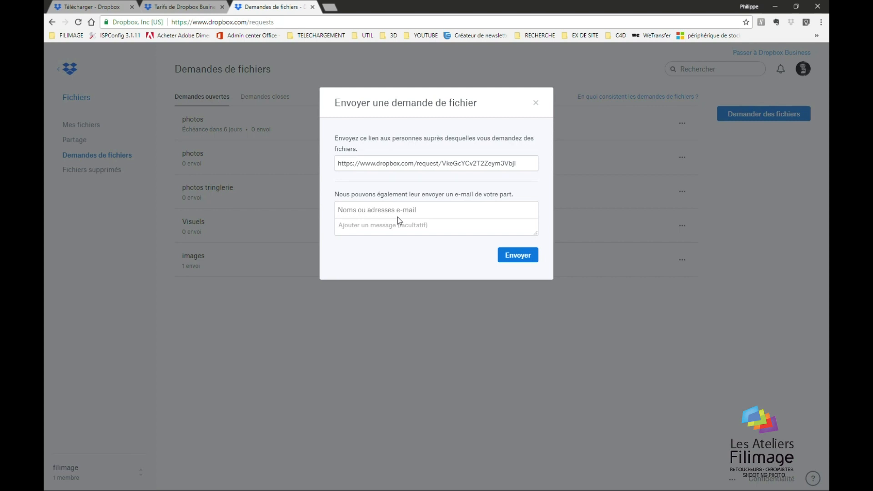
left_click(536, 104)
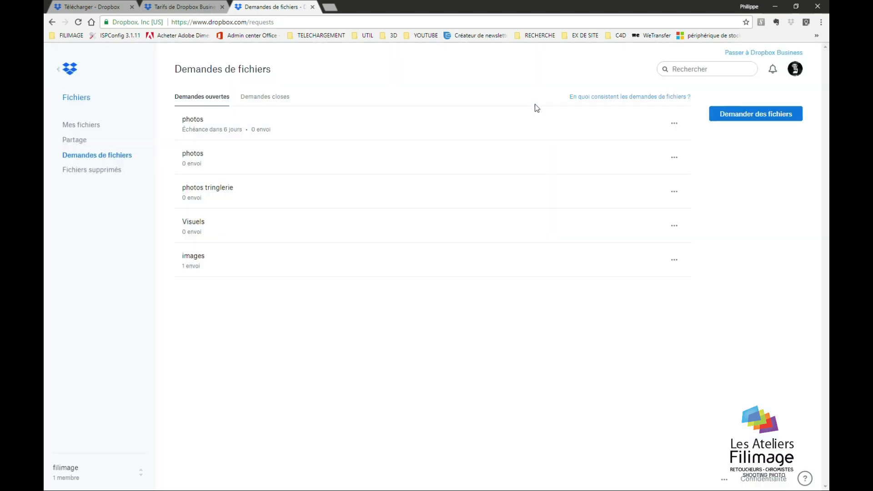
Bring the Client 01 Explorer window forward, then open Dropbox sharing for Jobs and close it unshared
left_click(774, 8)
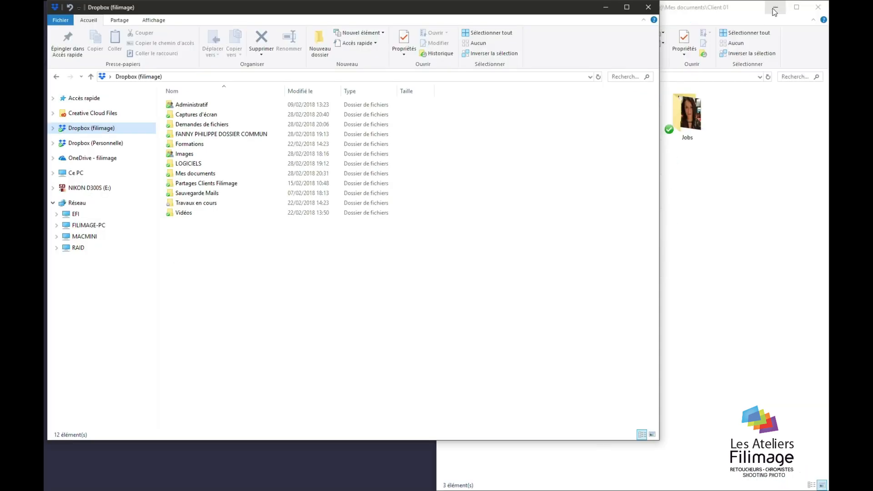
left_click(676, 199)
right_click(684, 113)
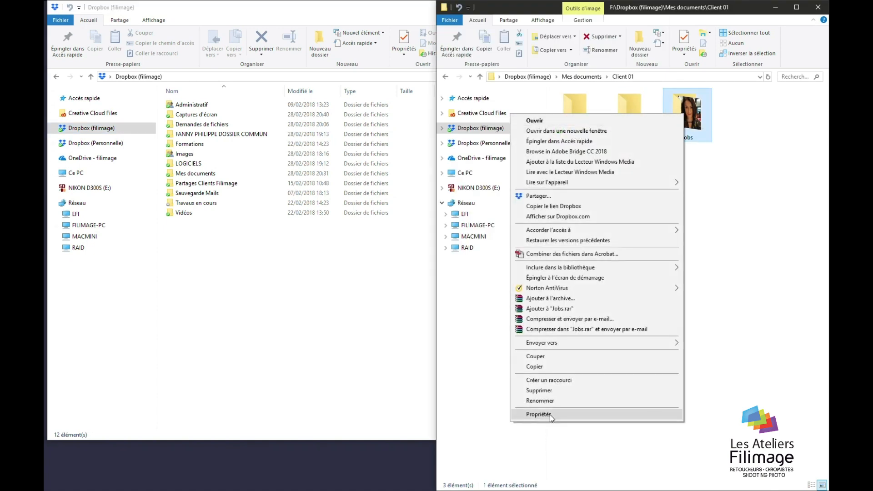
left_click(555, 201)
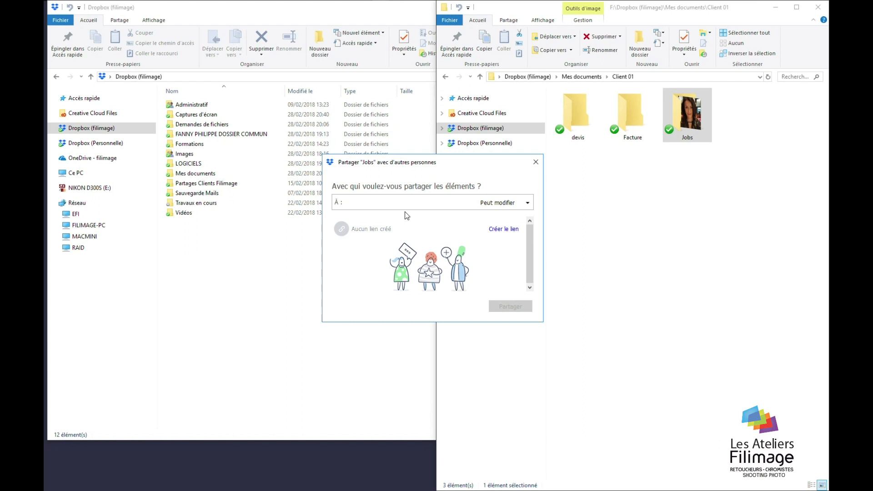
left_click(536, 163)
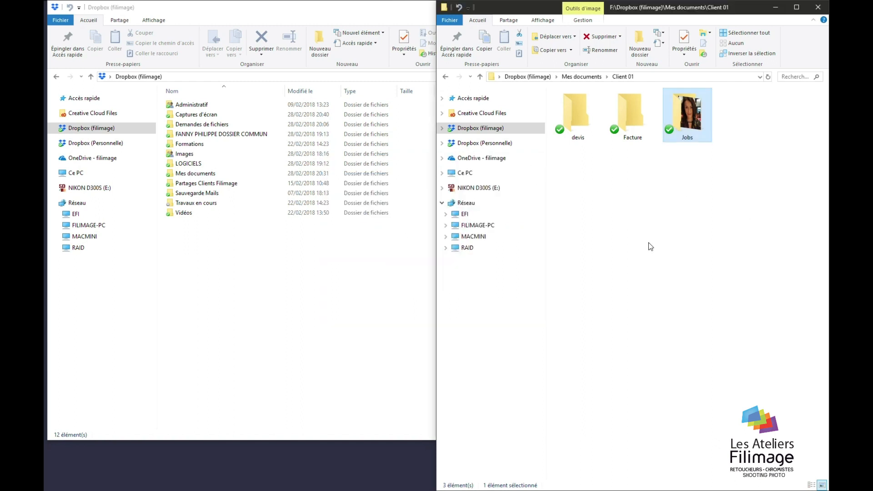
left_click(649, 245)
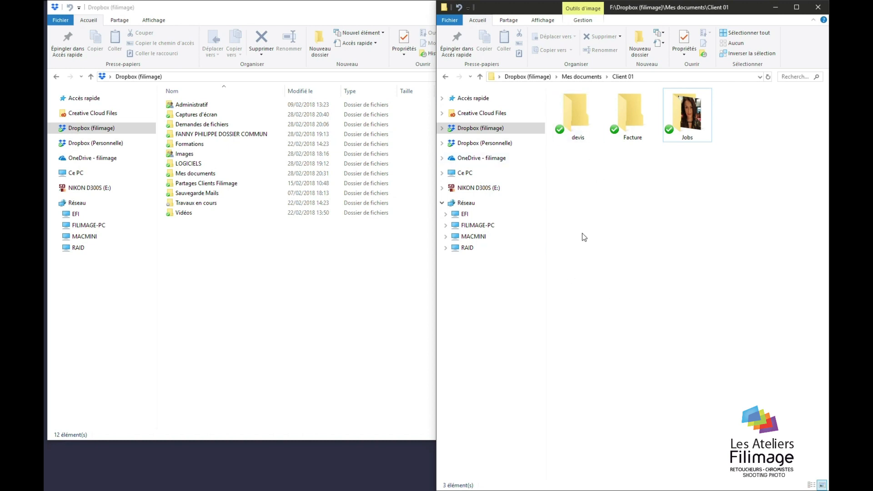
key("alt+Tab")
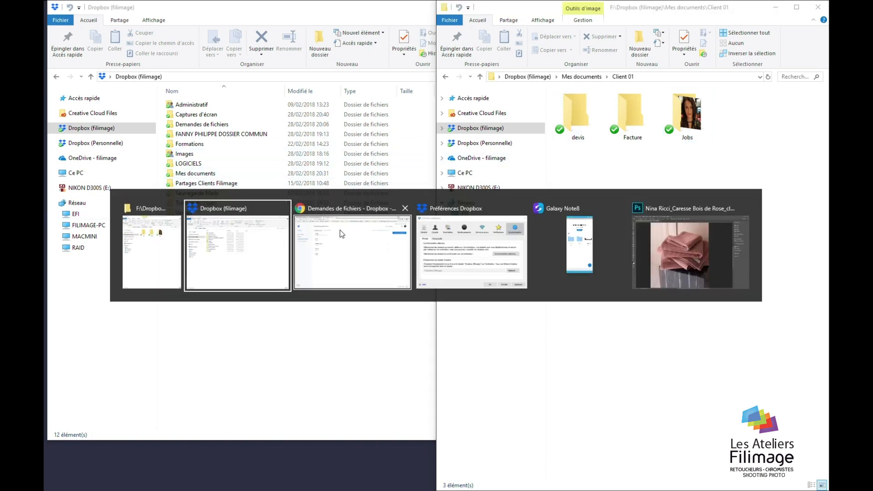
left_click(573, 265)
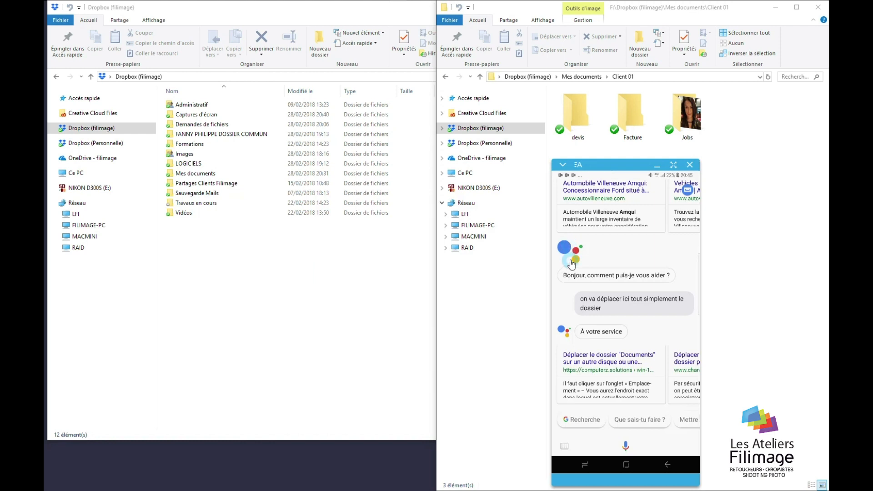
left_click(690, 165)
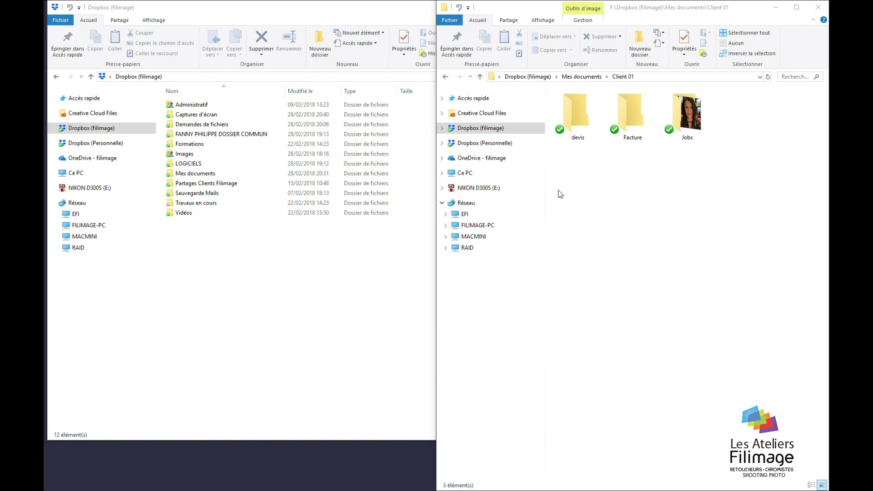